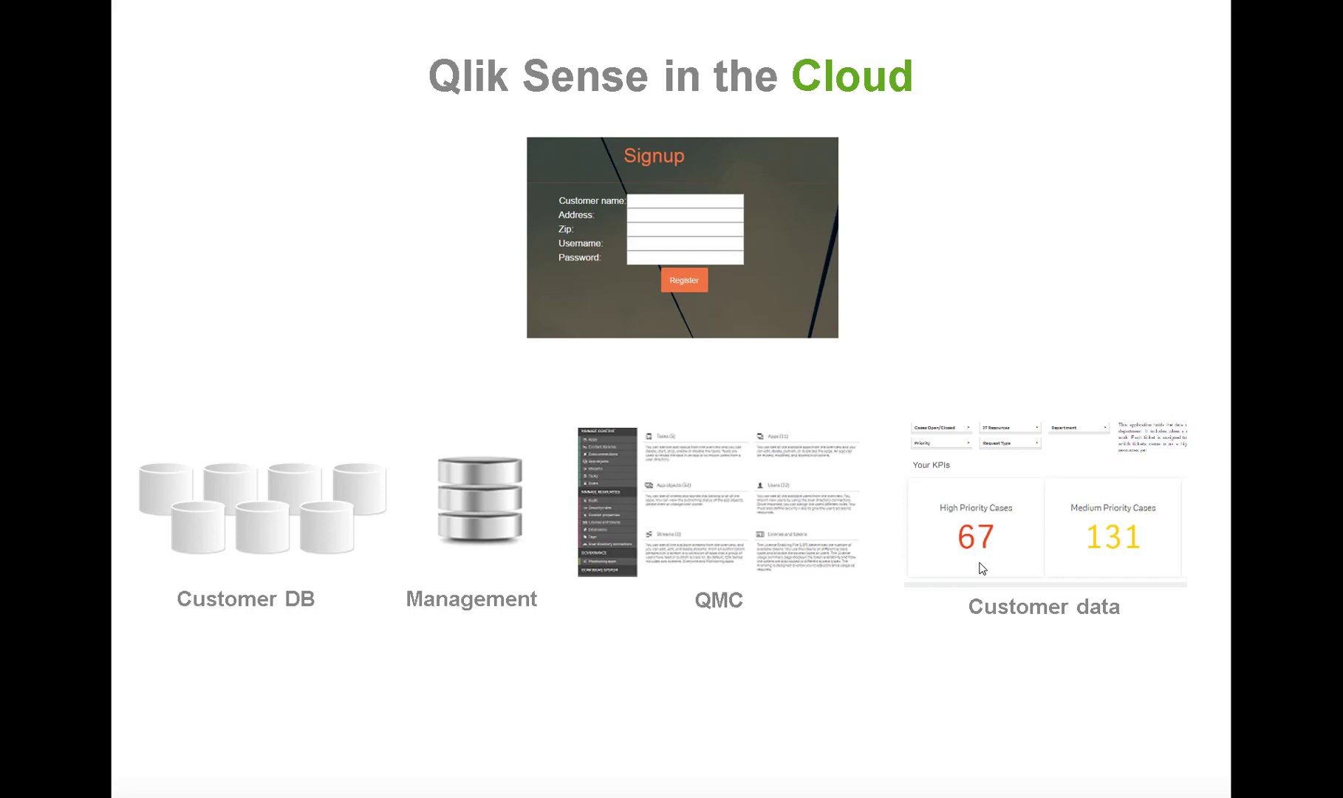
- Advance past the login options slide to leave the slideshow
key("Right")
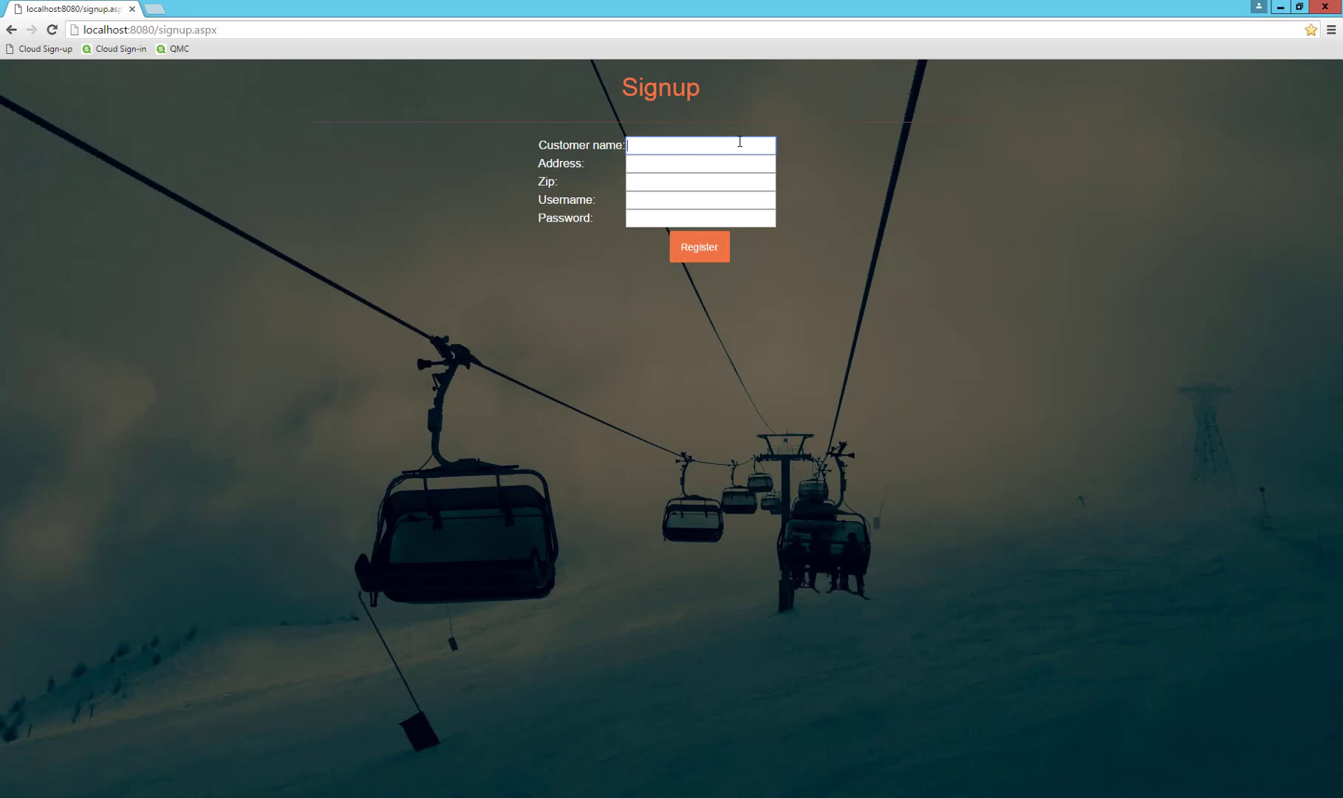
- Fill the signup form's name, address, zip and username fields all with 'newcust1'
type("newcust1")
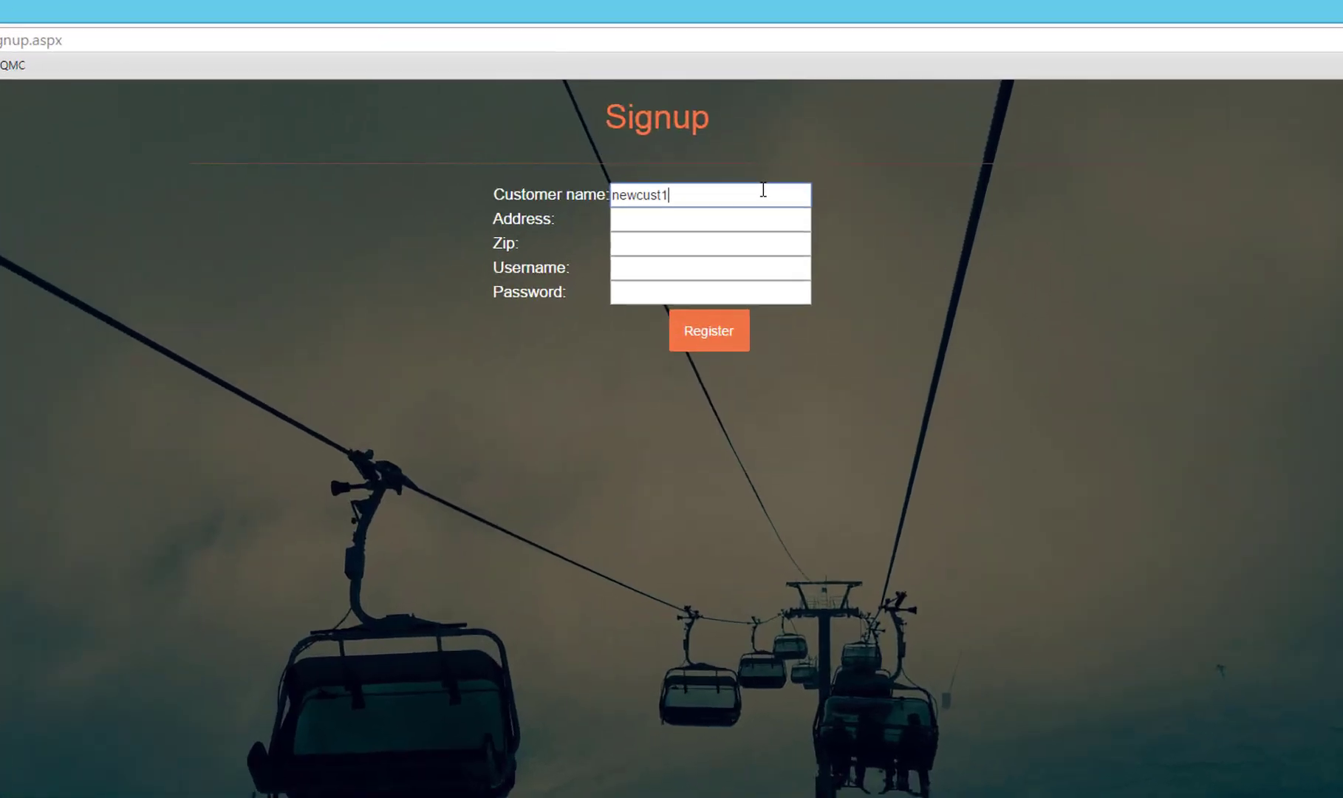
key("ctrl+a")
key("ctrl+c")
key("Tab")
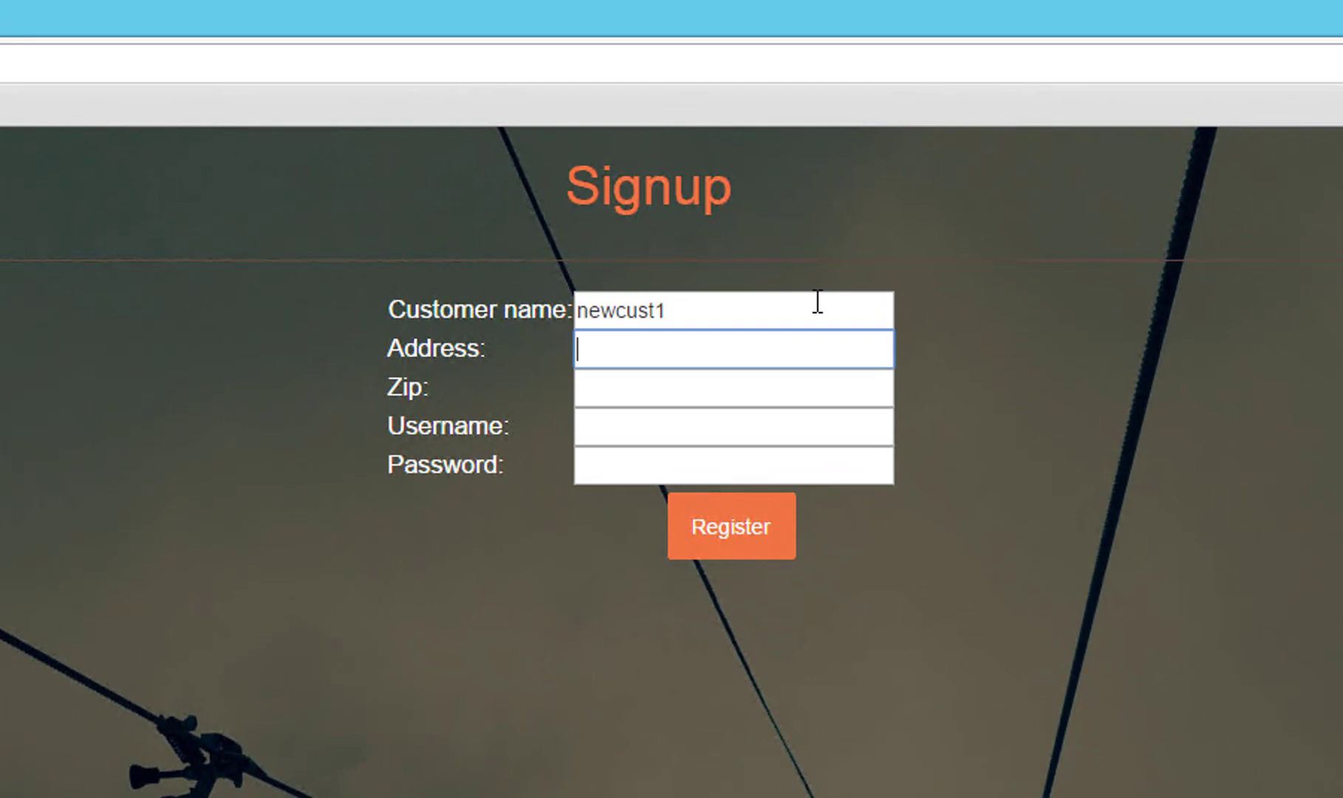
key("ctrl+v")
key("Tab")
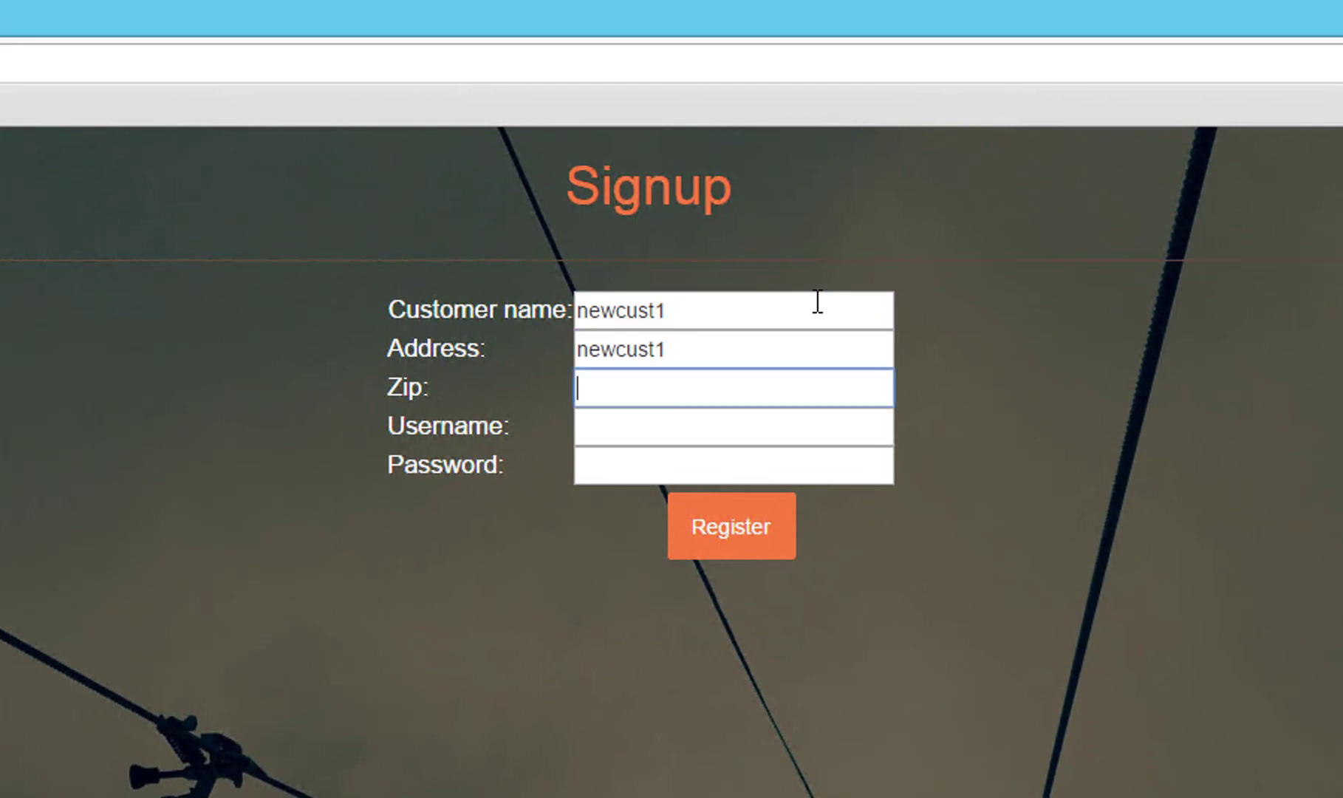
key("ctrl+v")
key("Tab")
key("ctrl+v")
- Submit the registration and bring up the Qlik Management Console, now showing 37 users
key("Tab")
key("ctrl+v")
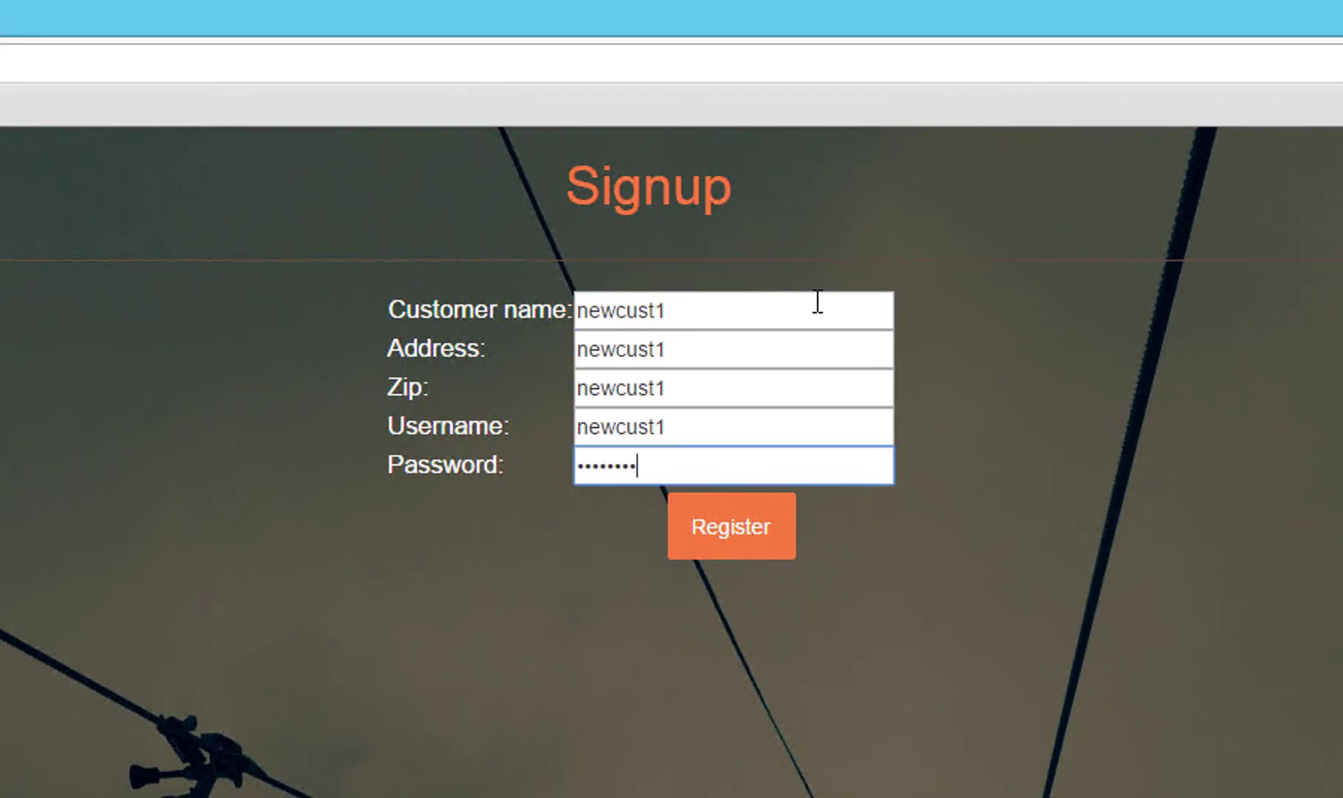
left_click(753, 530)
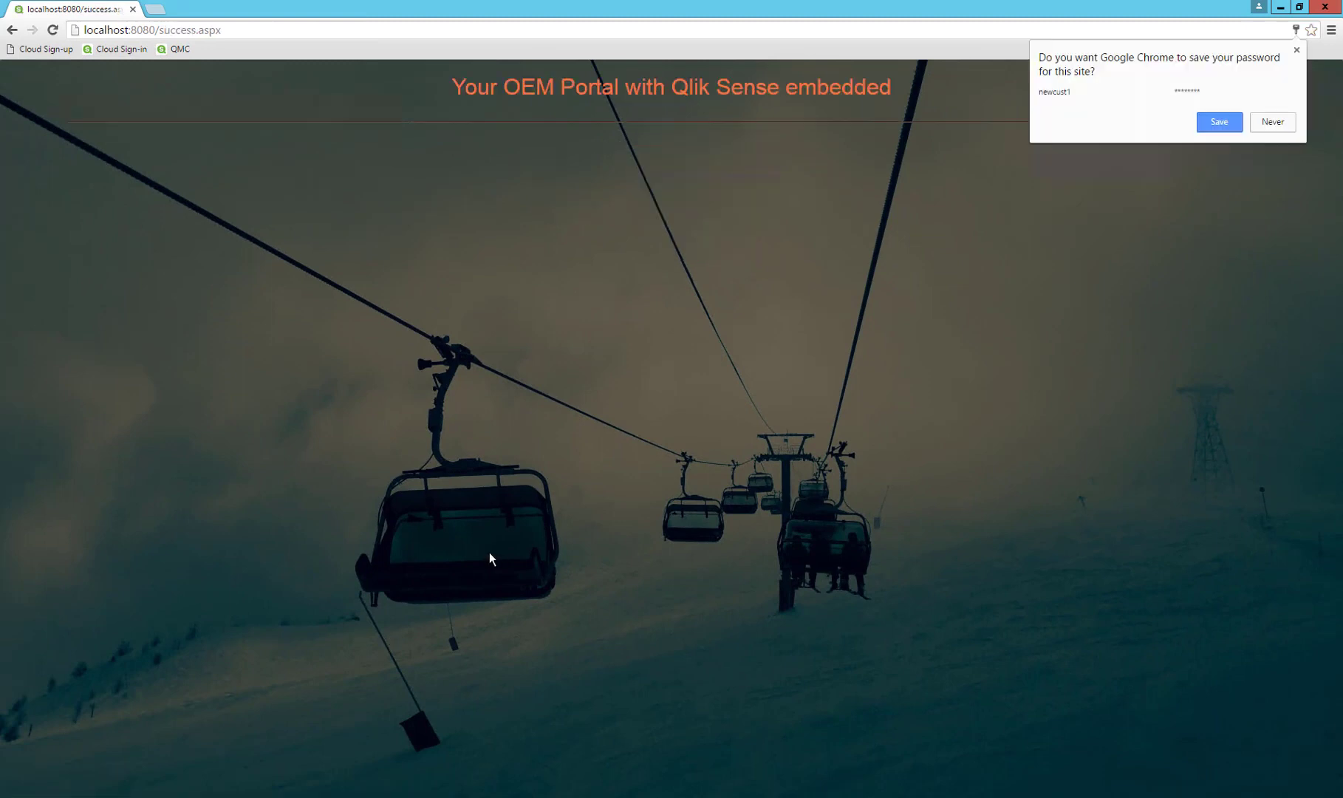
left_click(179, 49)
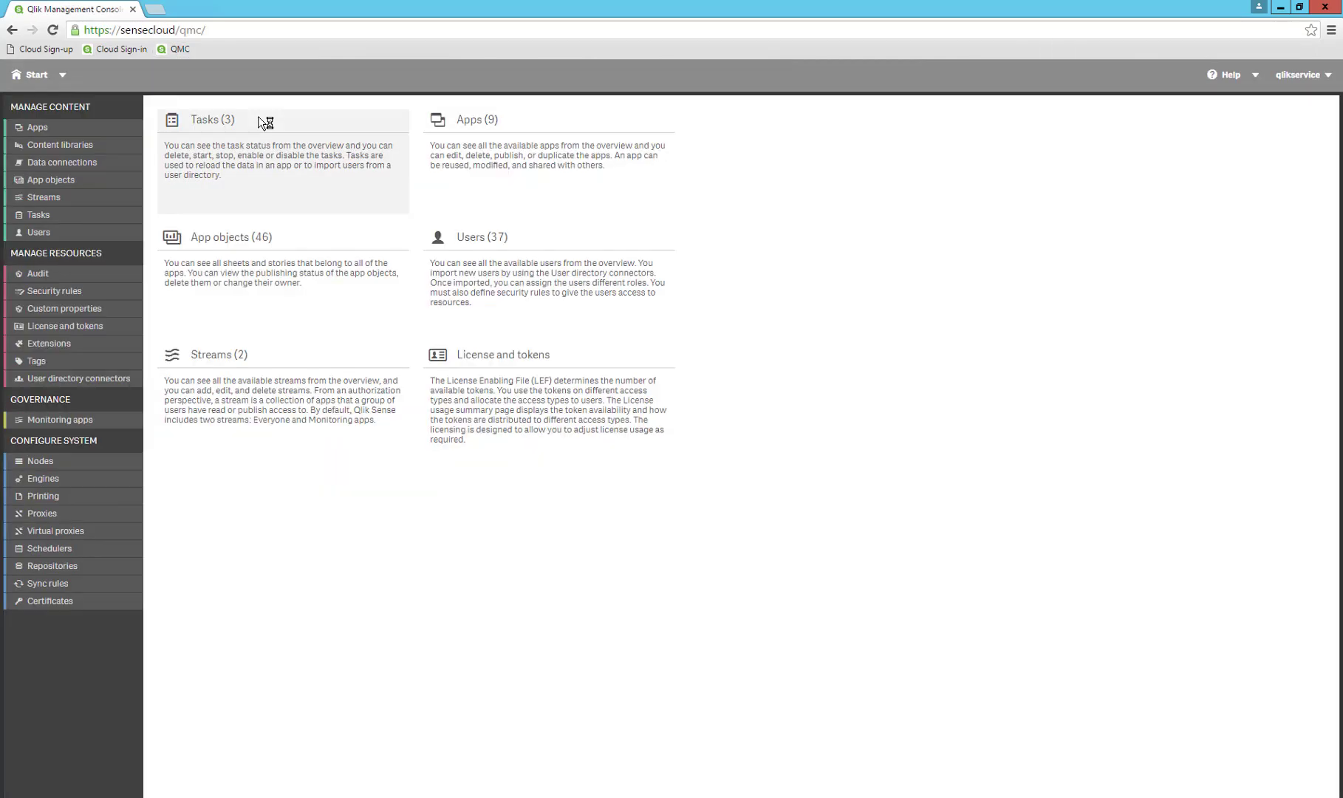
- Verify the new customer's Reload Basis data task and Support stream tag in the QMC lists
left_click(495, 166)
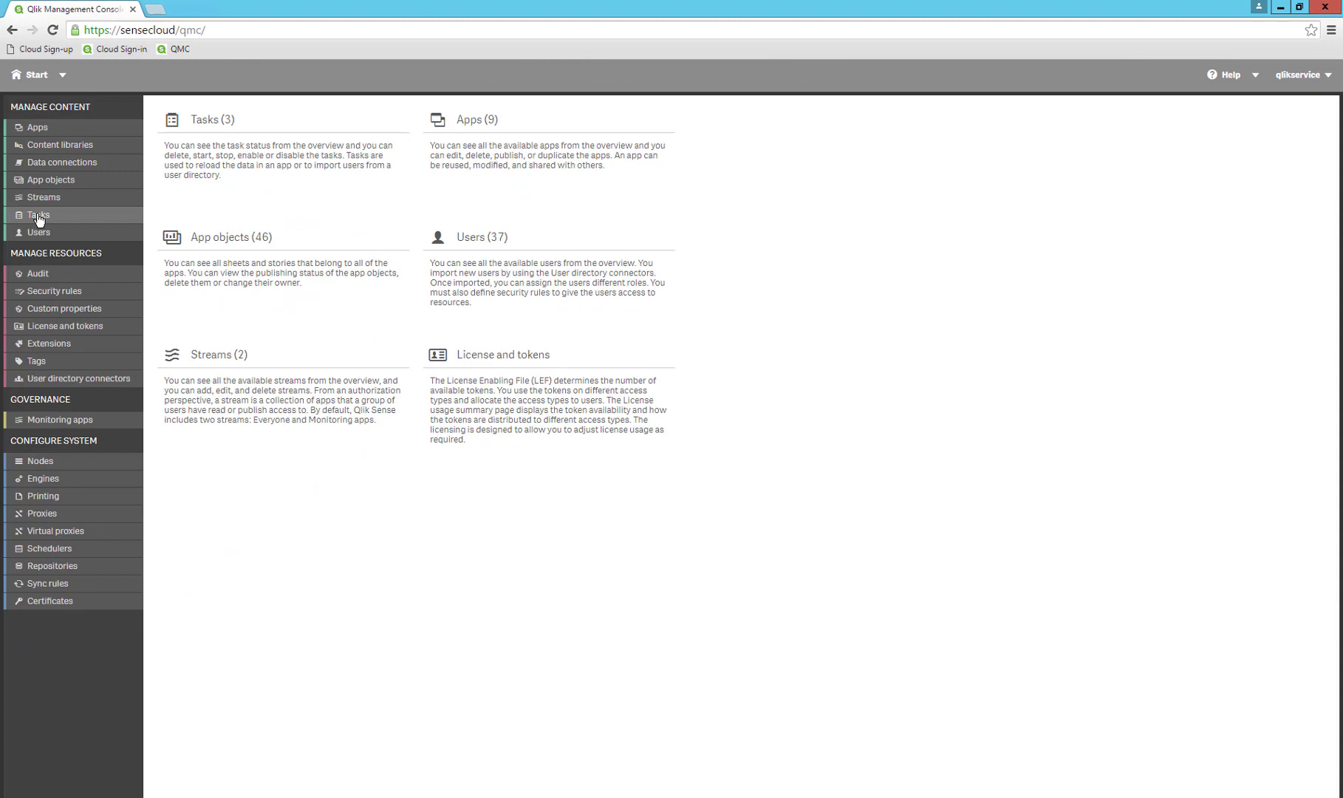
left_click(42, 202)
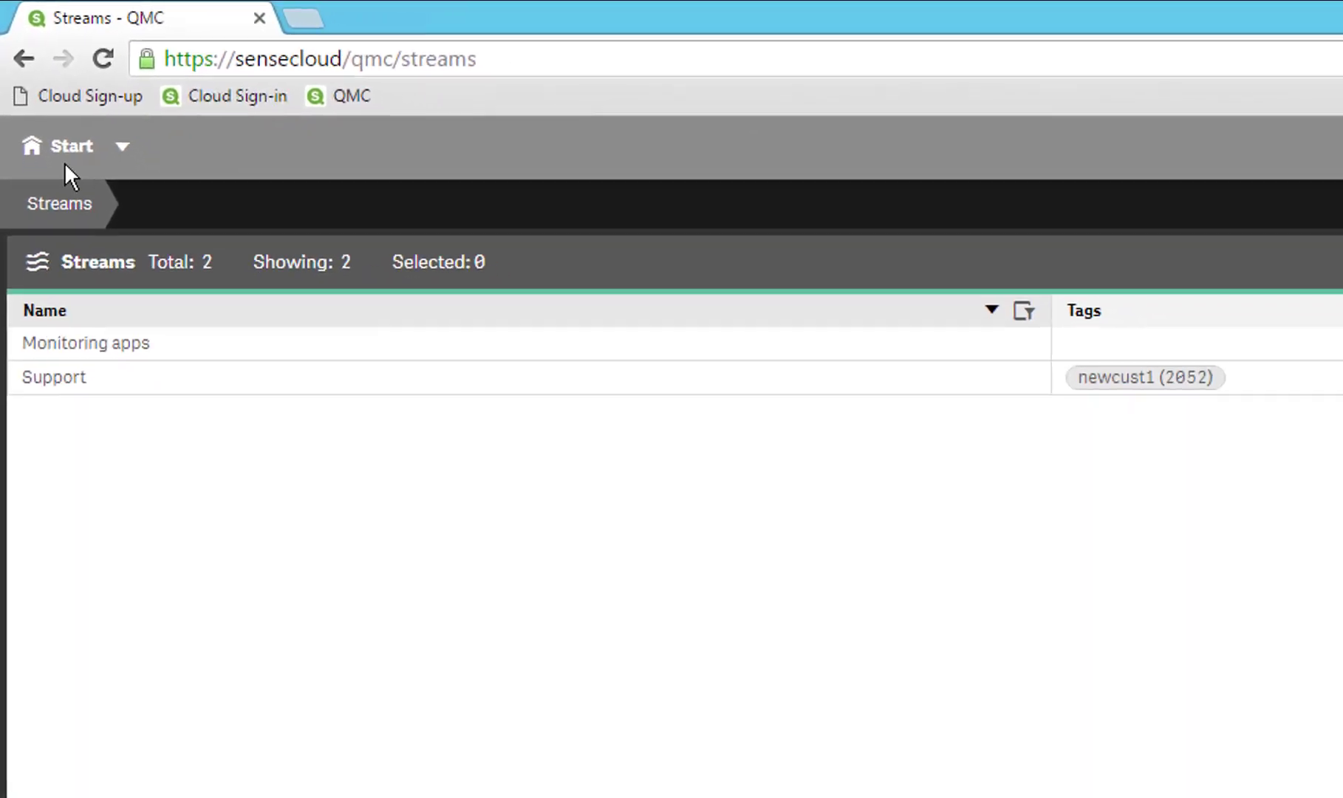
left_click(65, 155)
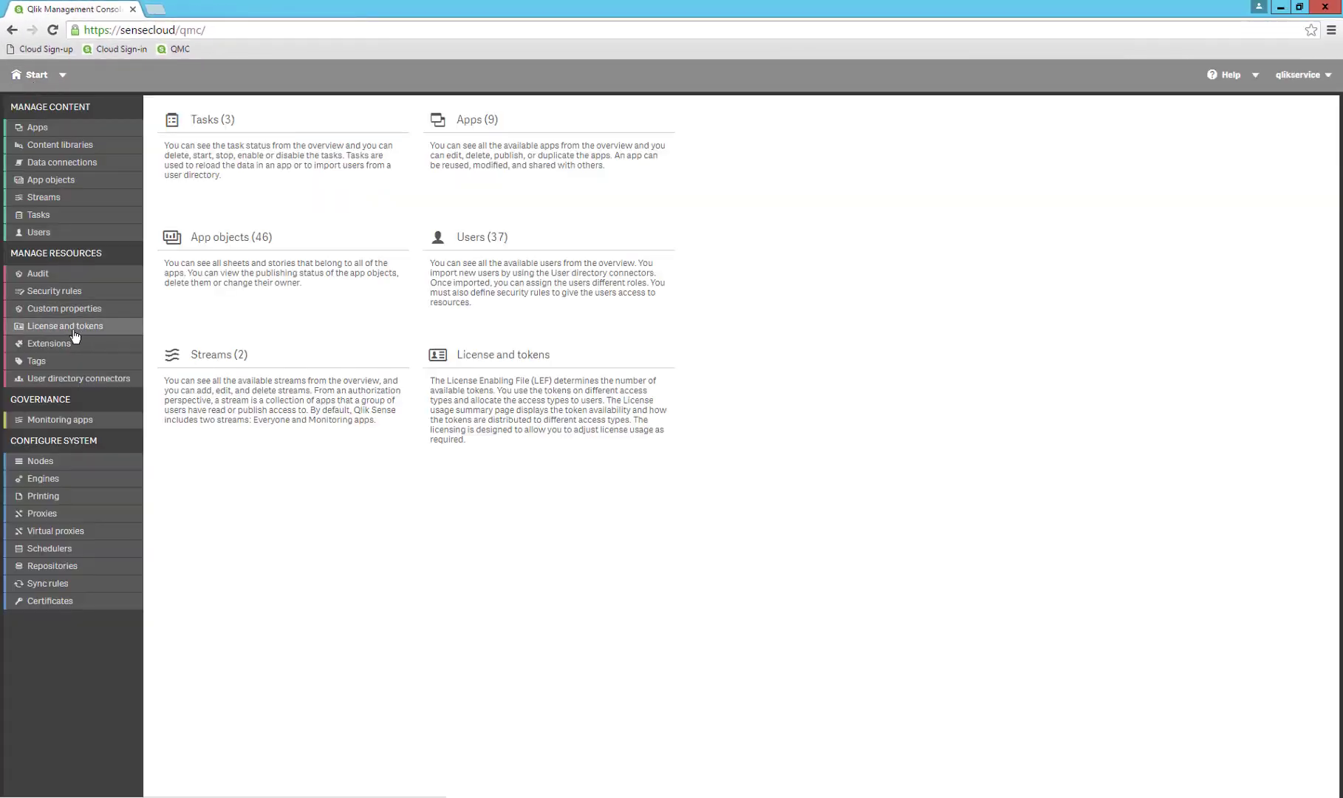
left_click(65, 215)
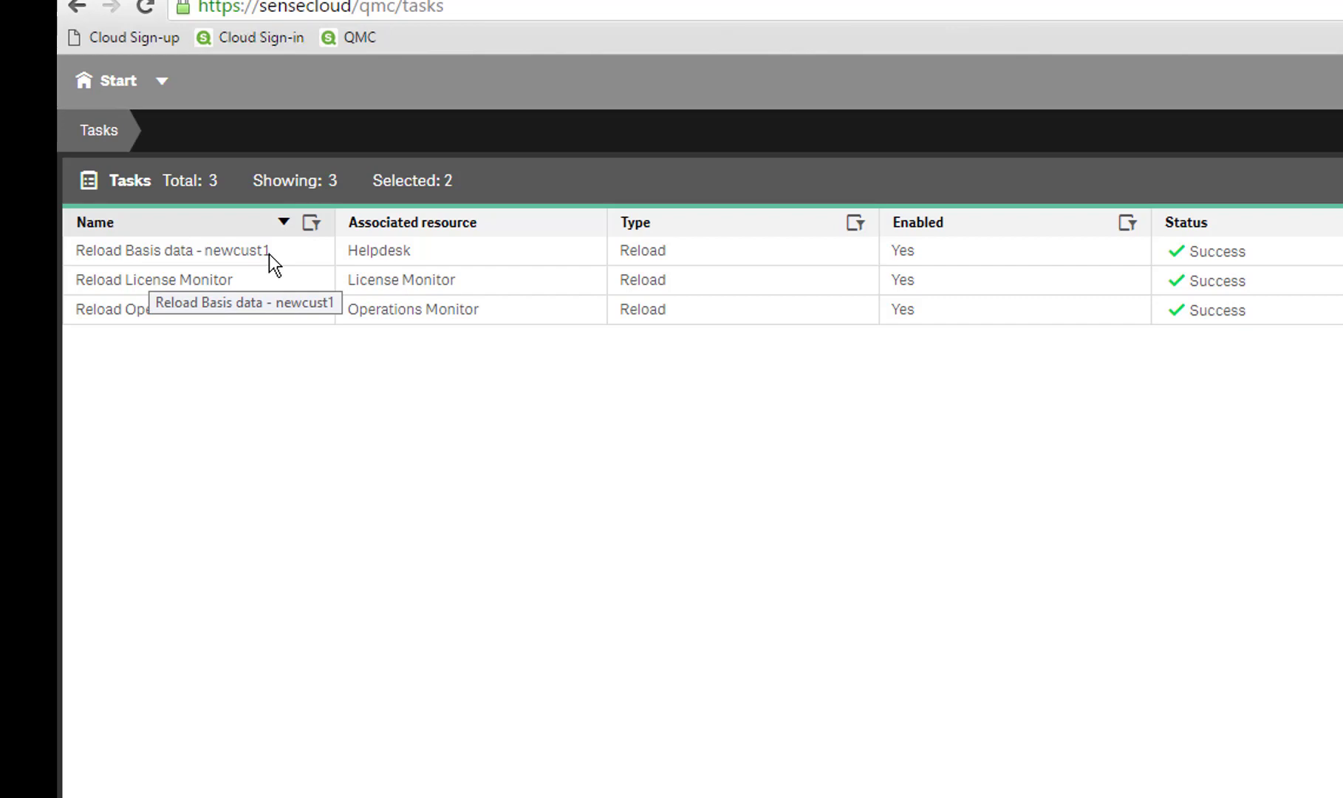
double_click(1230, 249)
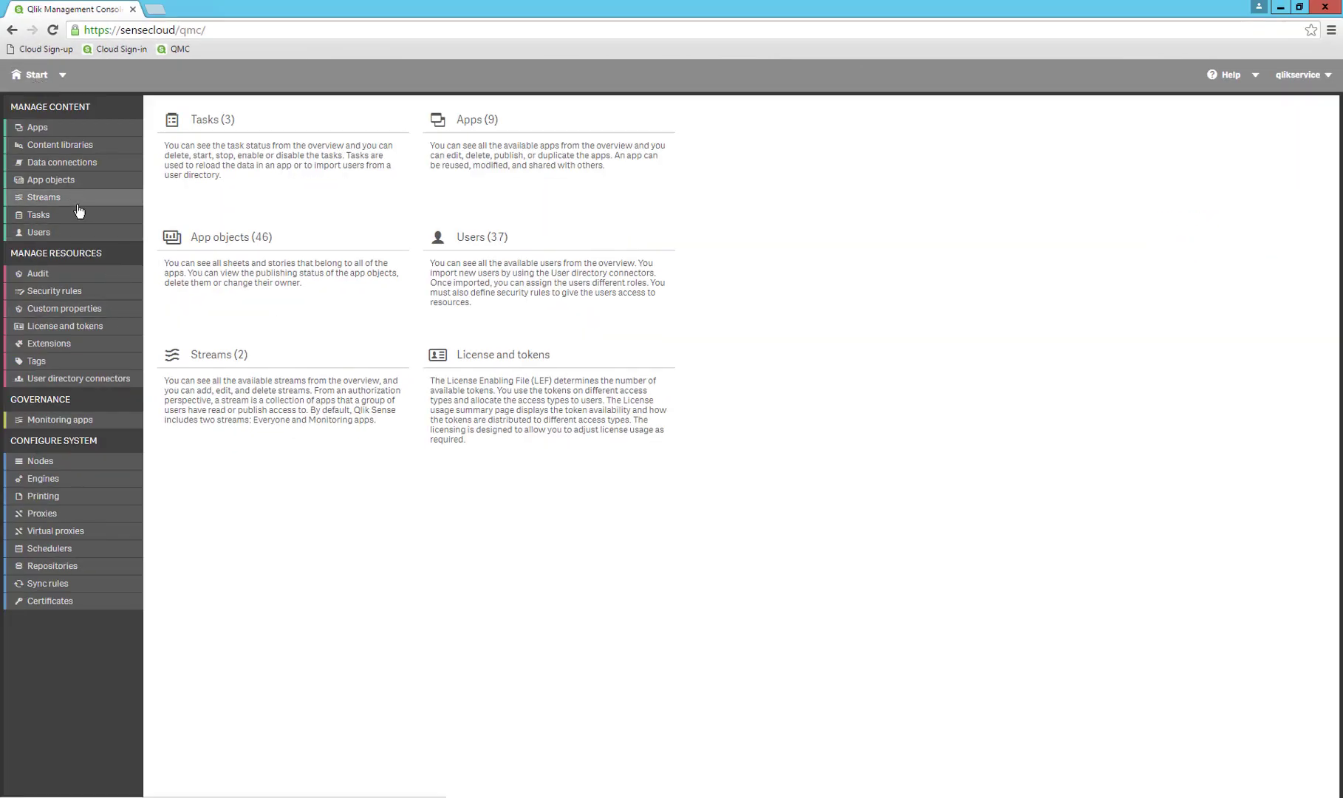
left_click(77, 202)
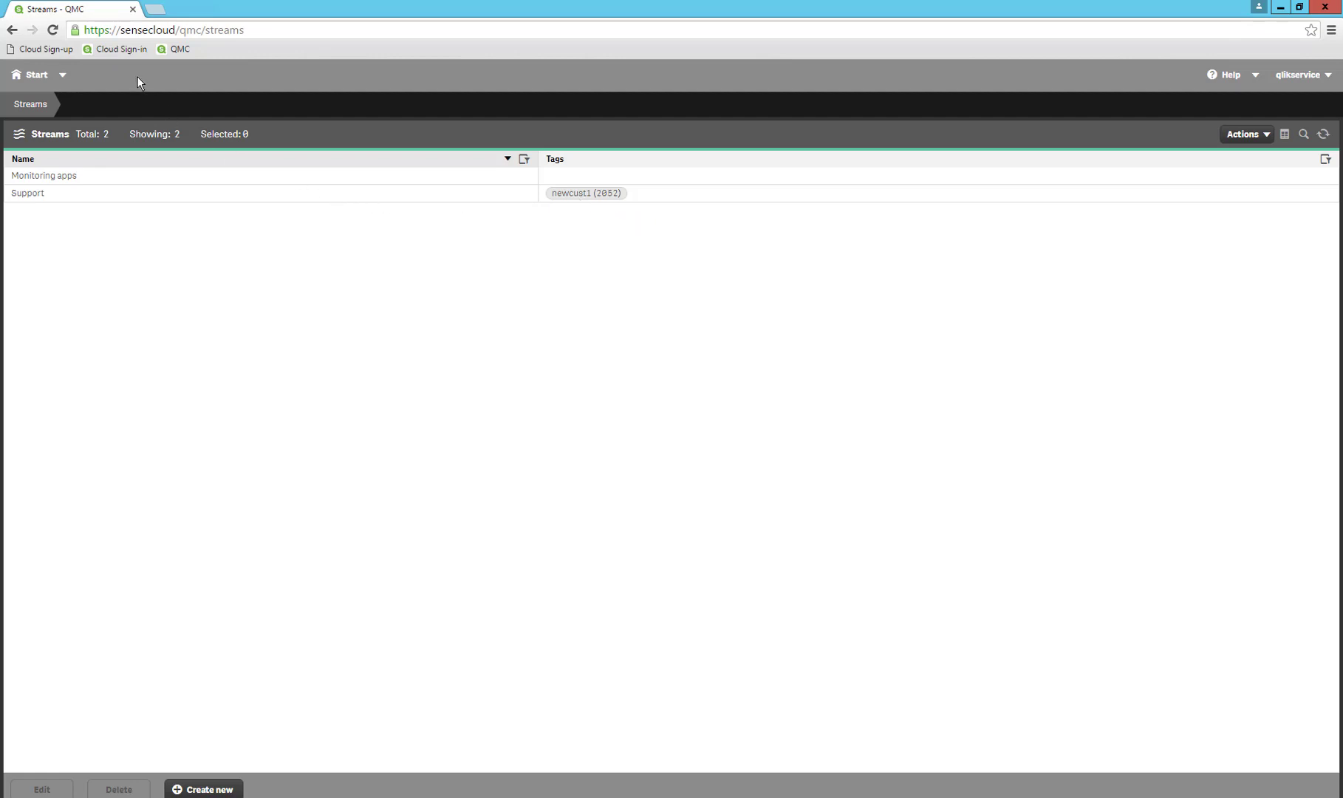
left_click(129, 55)
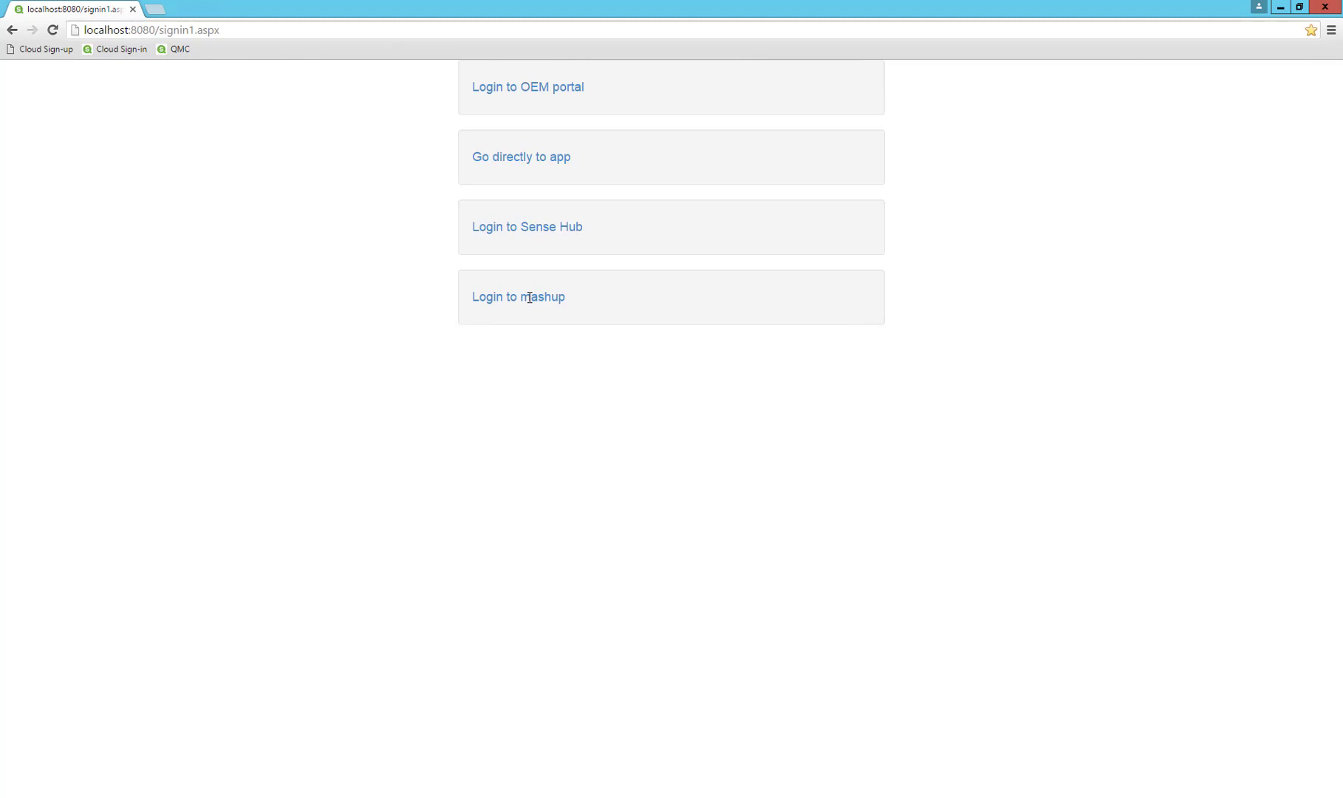
- Log in to the mashup as newcust1, review their own Helpdesk KPIs, then return to Cloud Sign-in
left_click(529, 297)
left_click(658, 414)
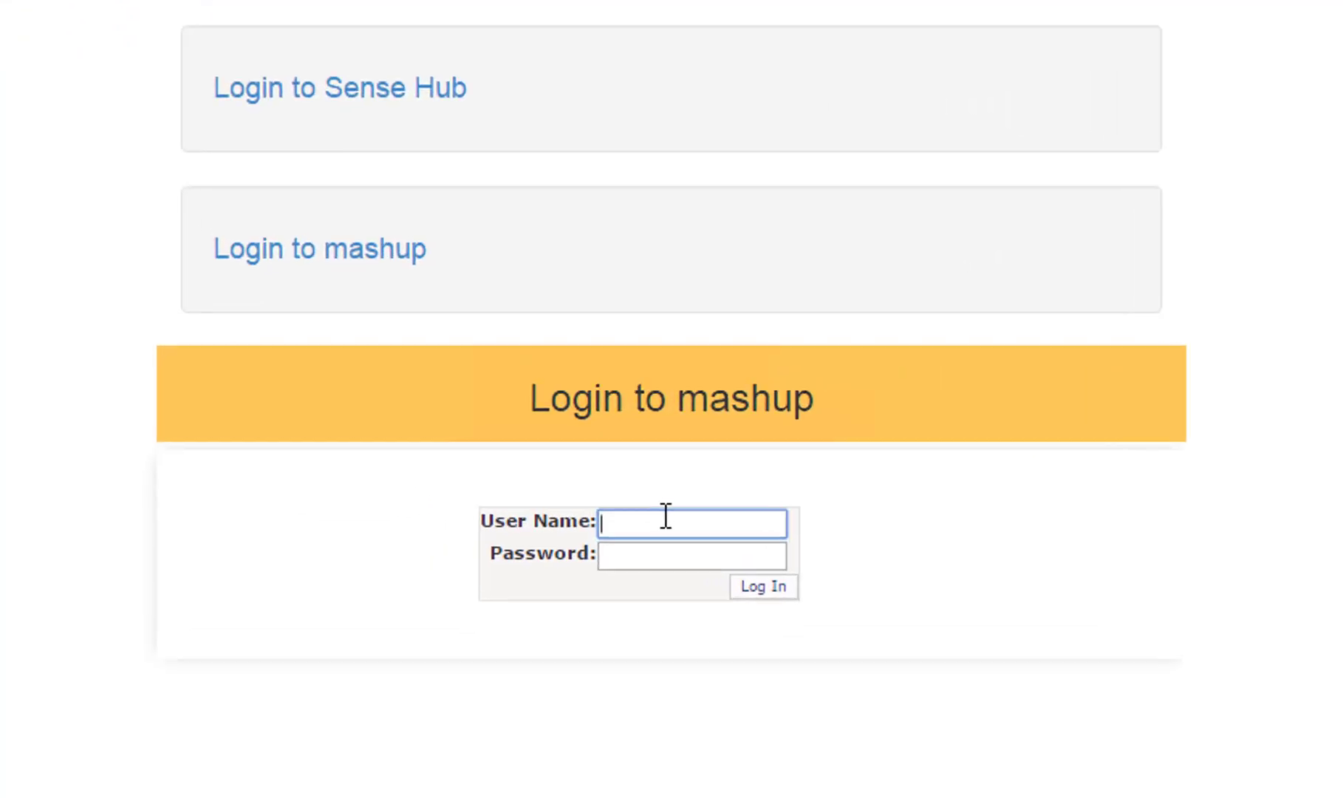
type("newcust1")
left_click(660, 596)
type("********")
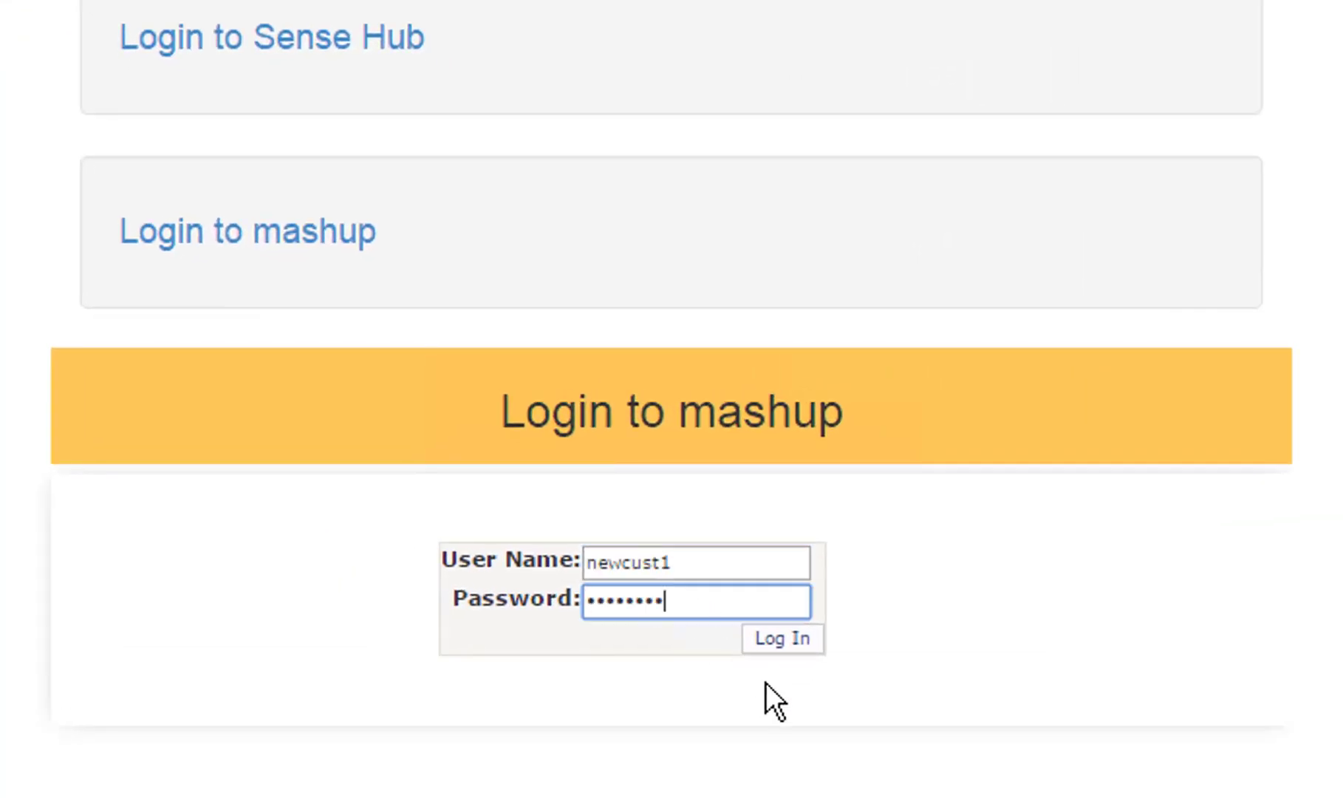
left_click(784, 639)
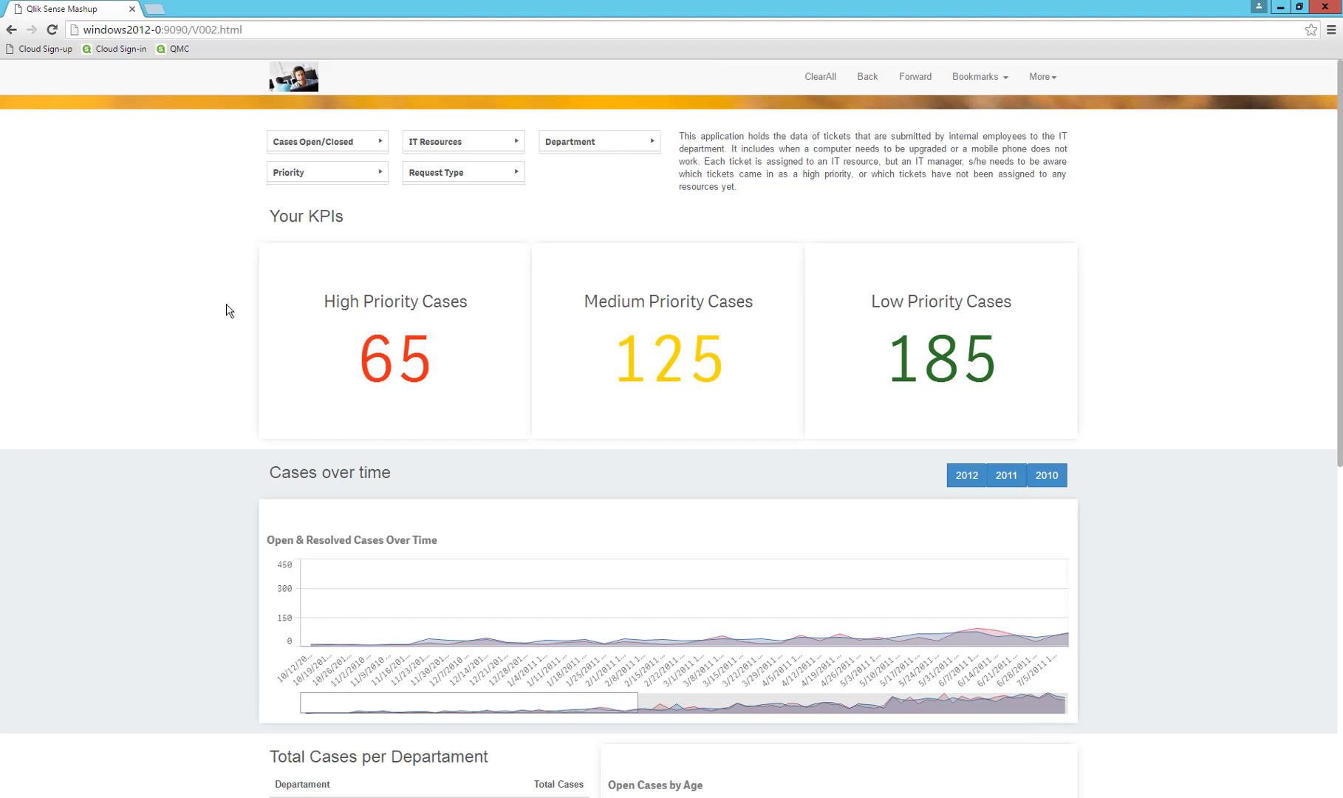
left_click(115, 48)
- Go to the customer signup form and enter 'newcust2' as the customer name
left_click(537, 297)
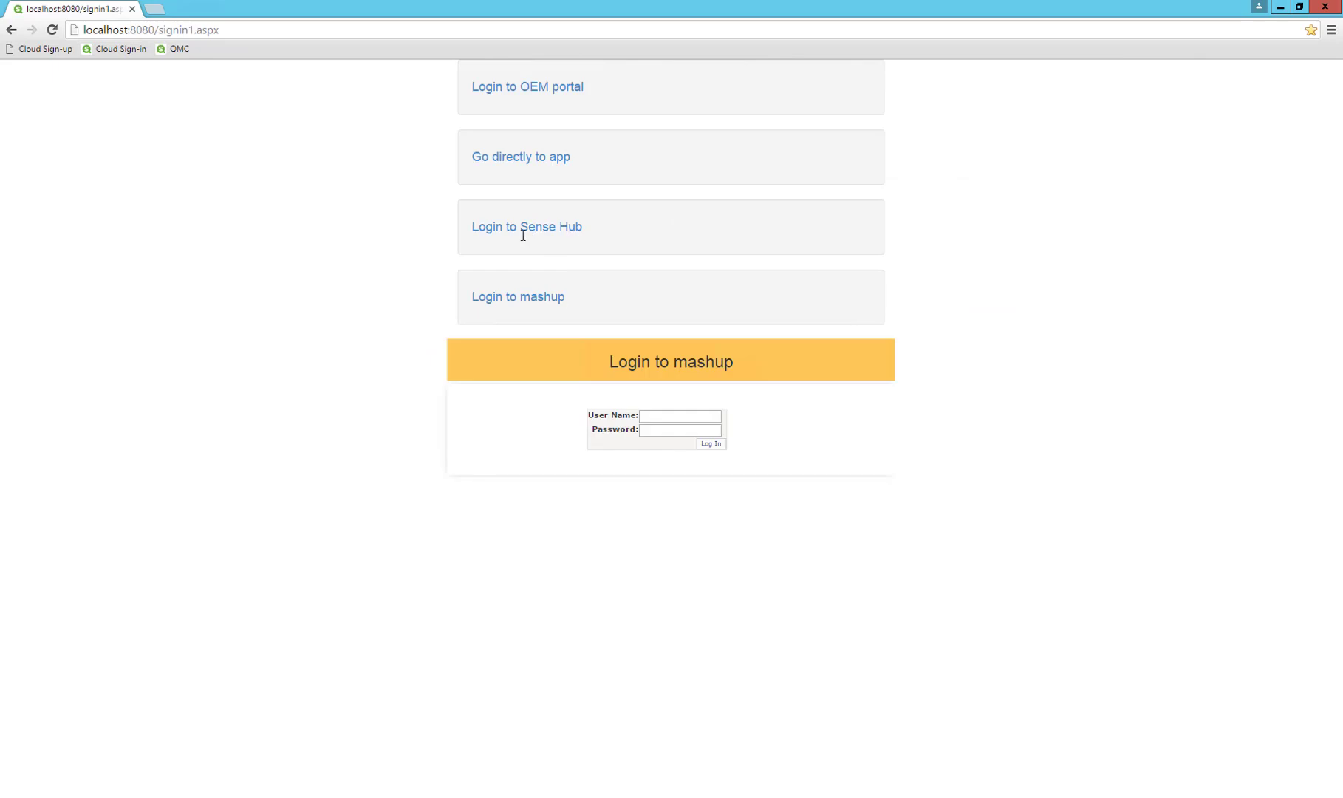
left_click(59, 48)
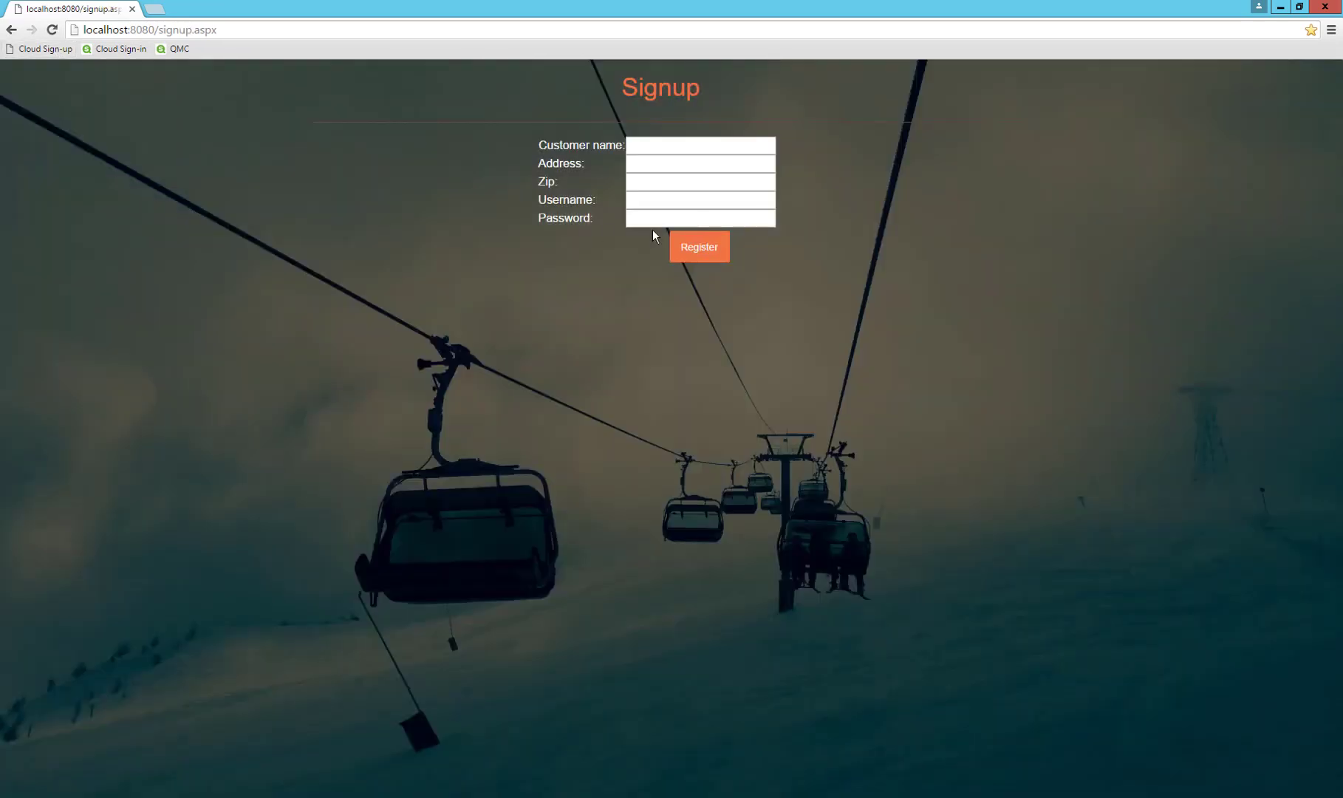
left_click(685, 145)
type("newcust2")
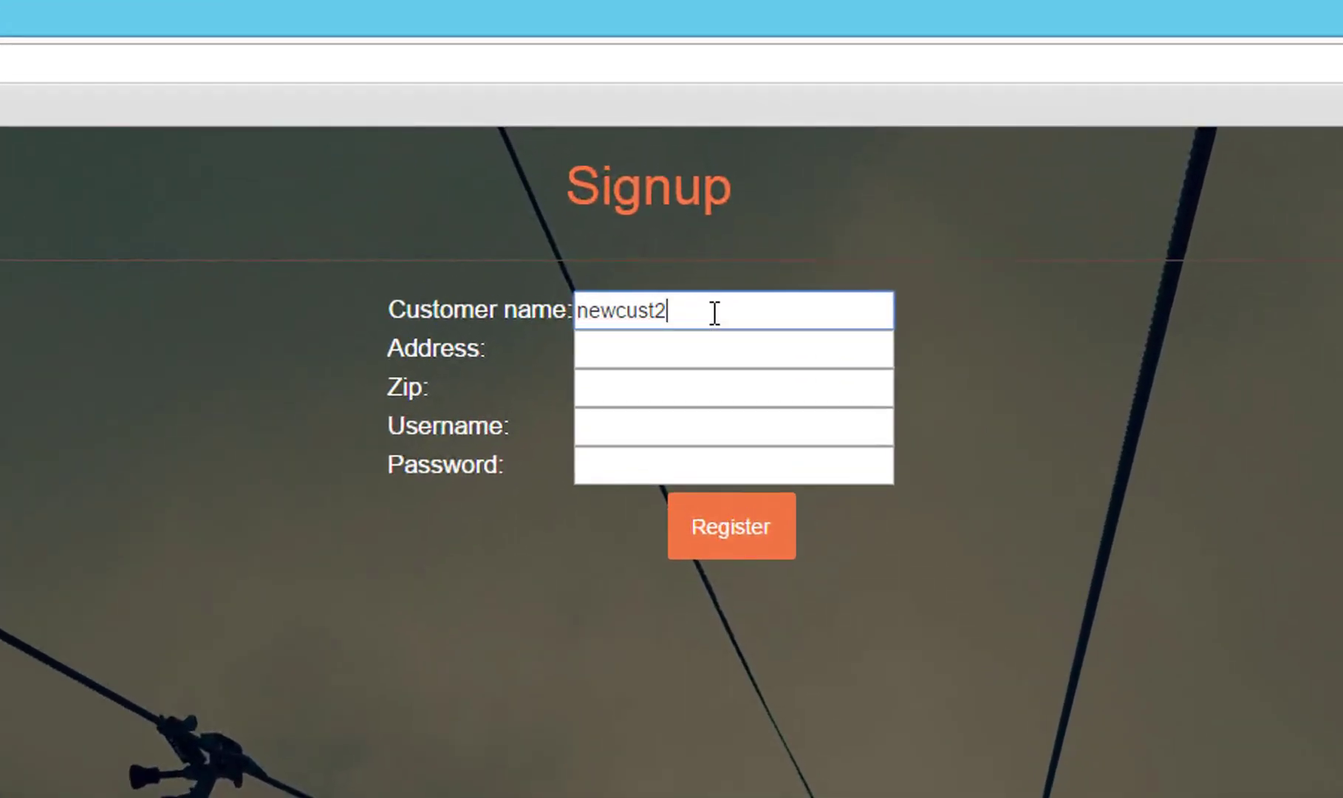
- Copy 'newcust2' into address, zip and username, fill the password, and register to reach the OEM Portal
key("ctrl+a")
key("ctrl+c")
key("Tab")
key("ctrl+v")
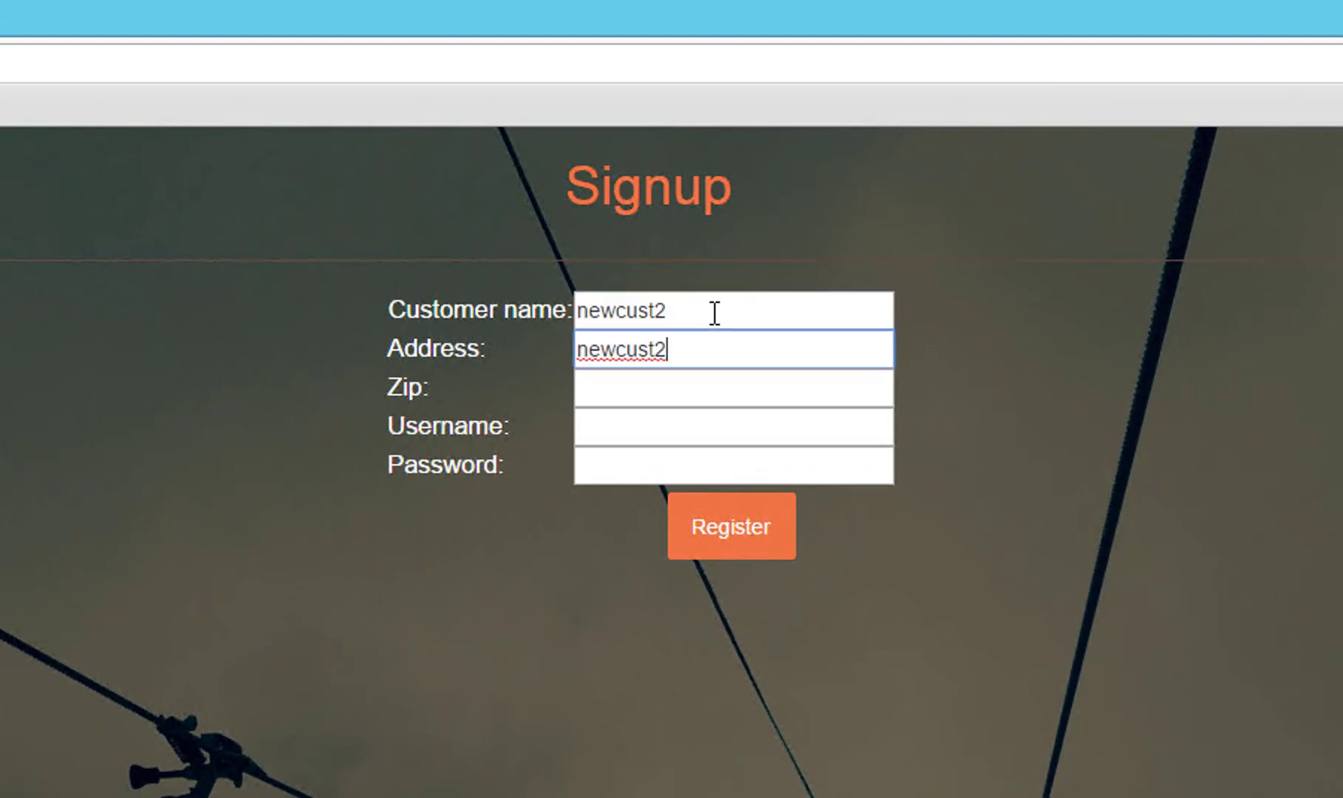
key("Tab")
key("ctrl+v")
key("Tab")
key("ctrl+v")
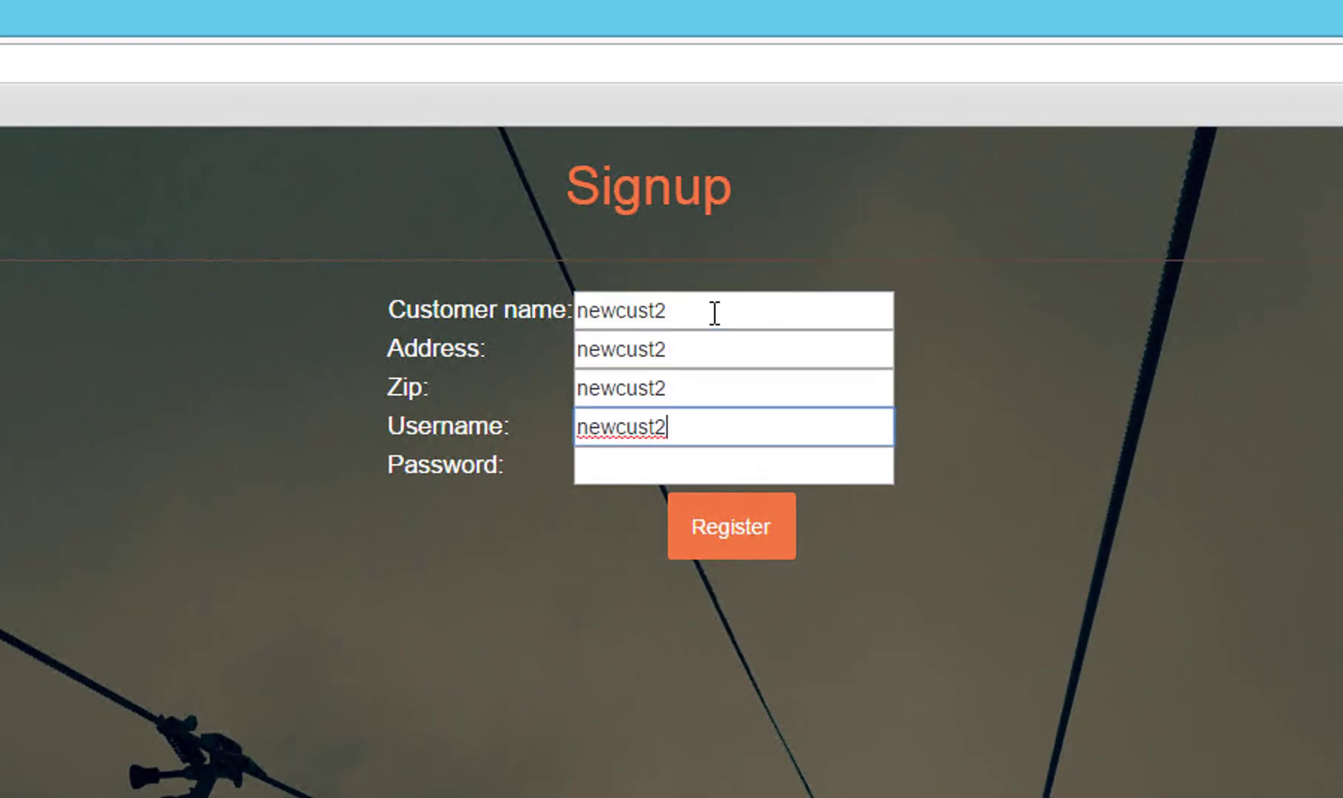
key("Tab")
key("ctrl+v")
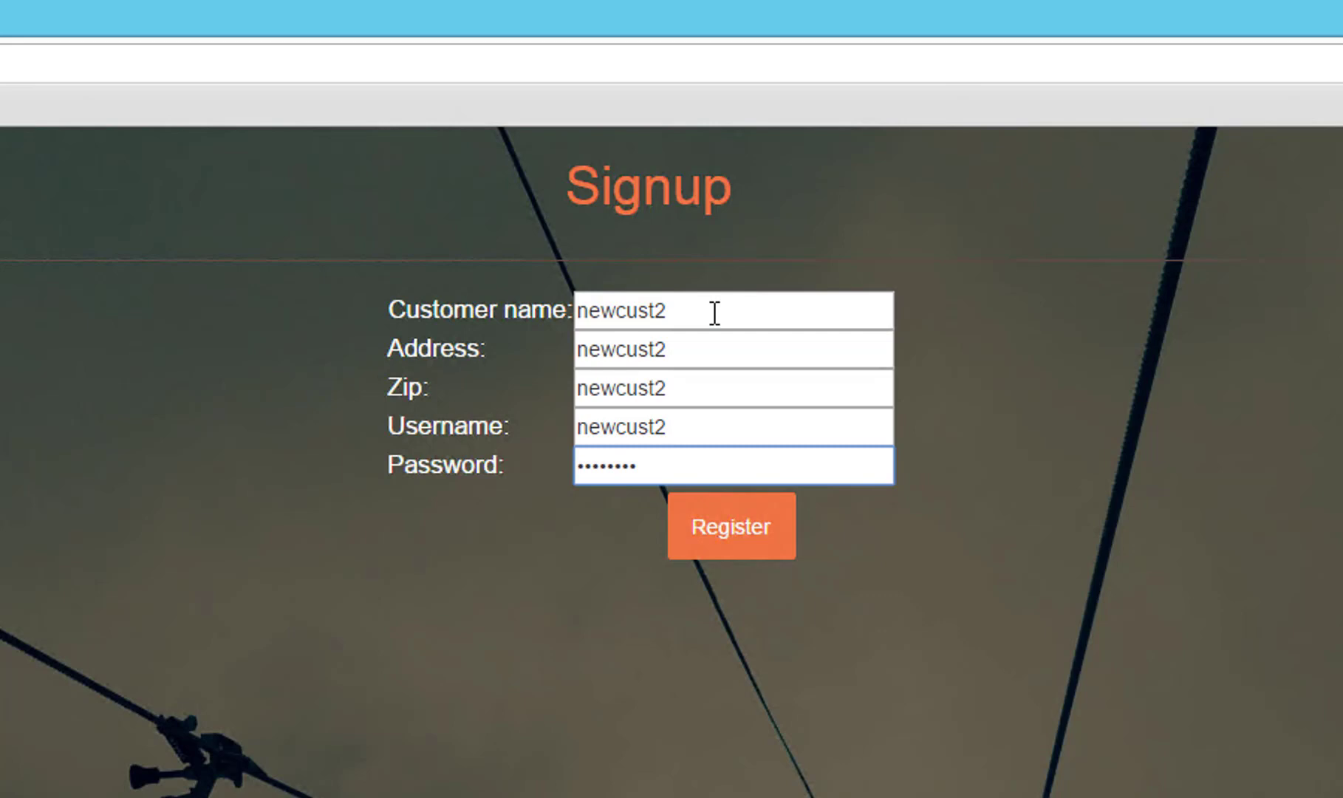
left_click(709, 546)
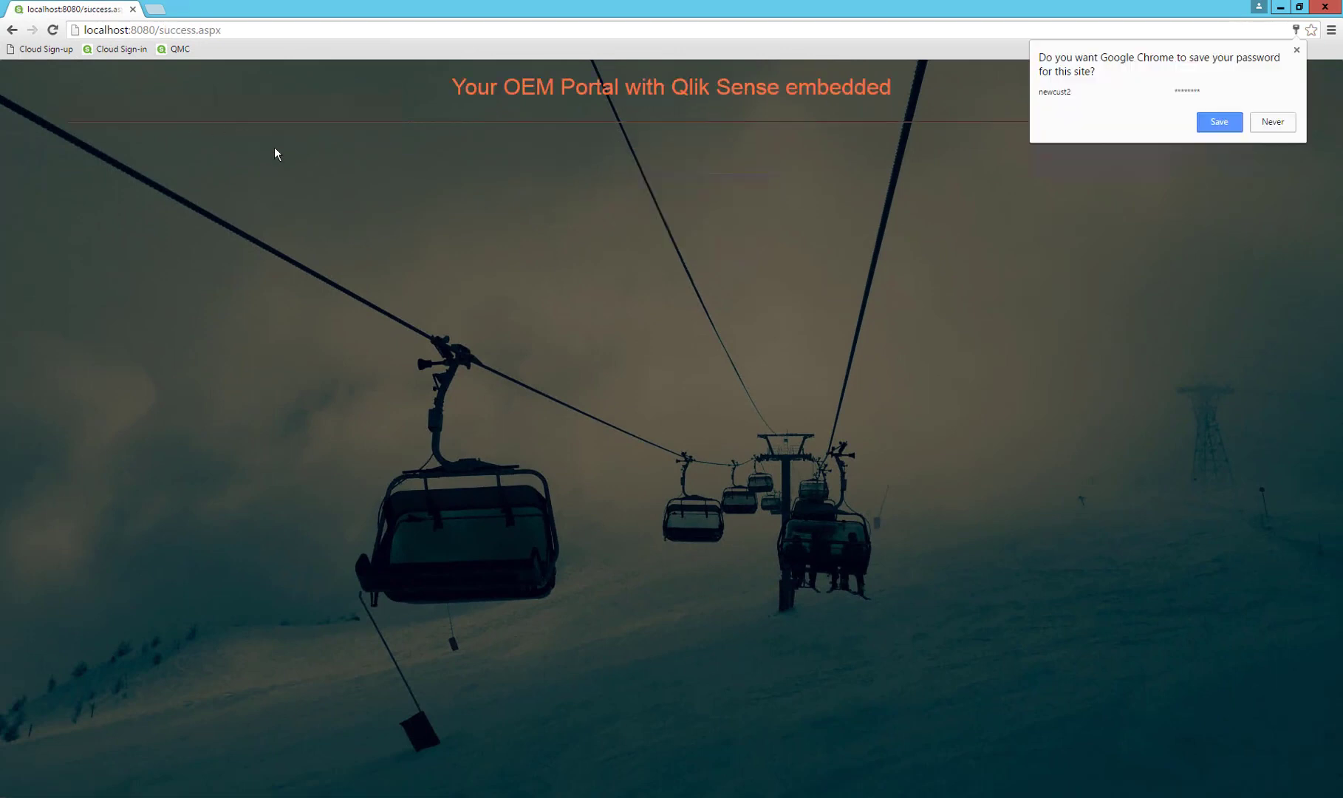
- Log in to the mashup as newcust2 to see their dashboard with 66, 128 and 188 priority cases
left_click(132, 51)
left_click(539, 295)
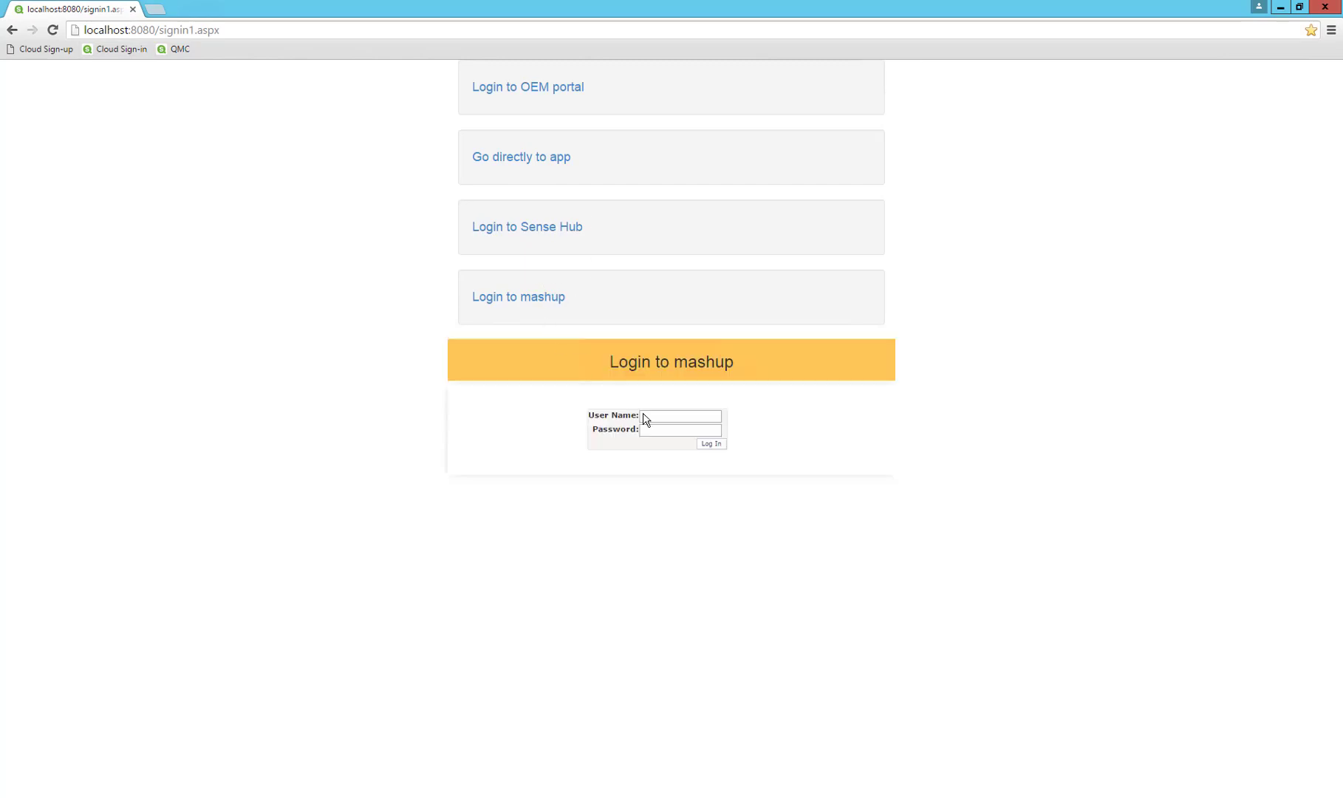
left_click(669, 417)
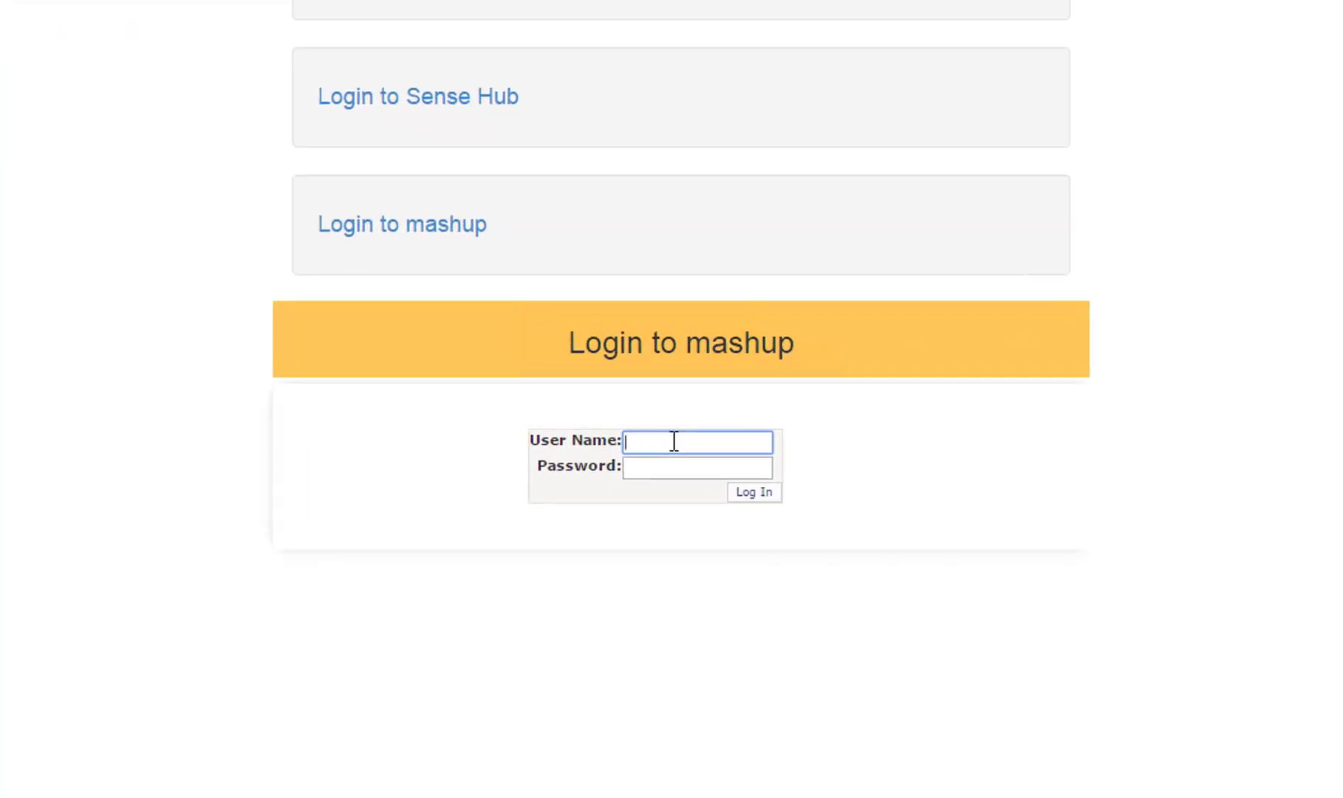
type("newcust2")
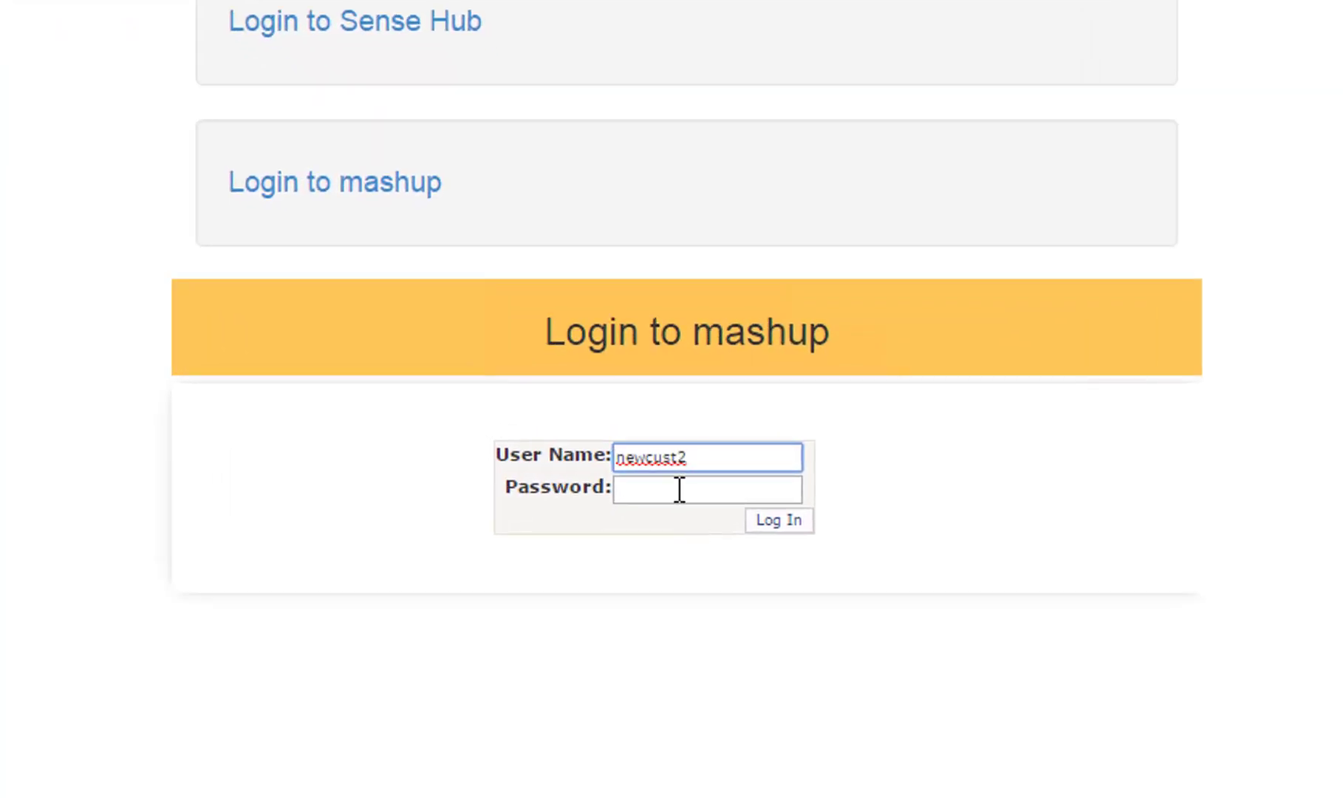
left_click(678, 487)
type("********")
left_click(776, 522)
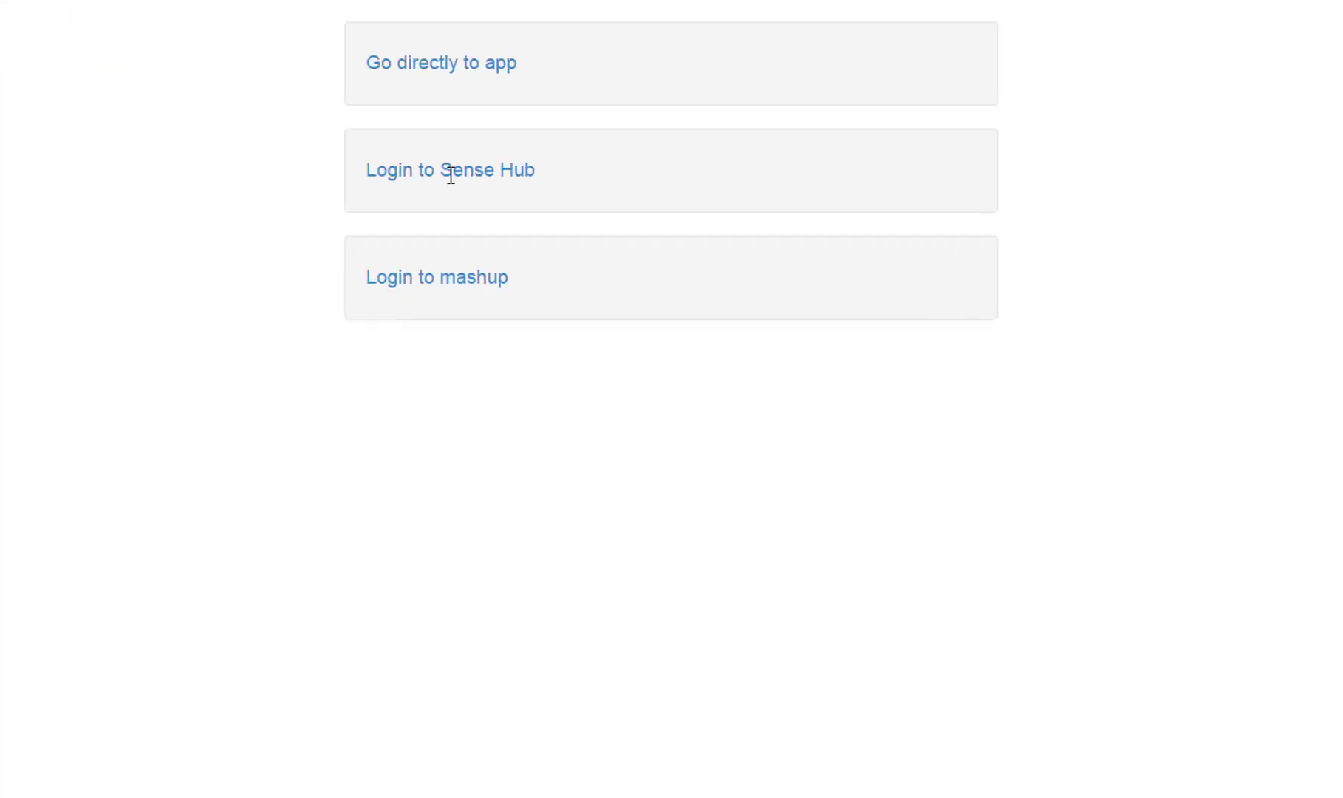
- Sign into the Sense Hub as newcust2 and view the Helpdesk Dashboard showing 7.76k closed cases
left_click(527, 226)
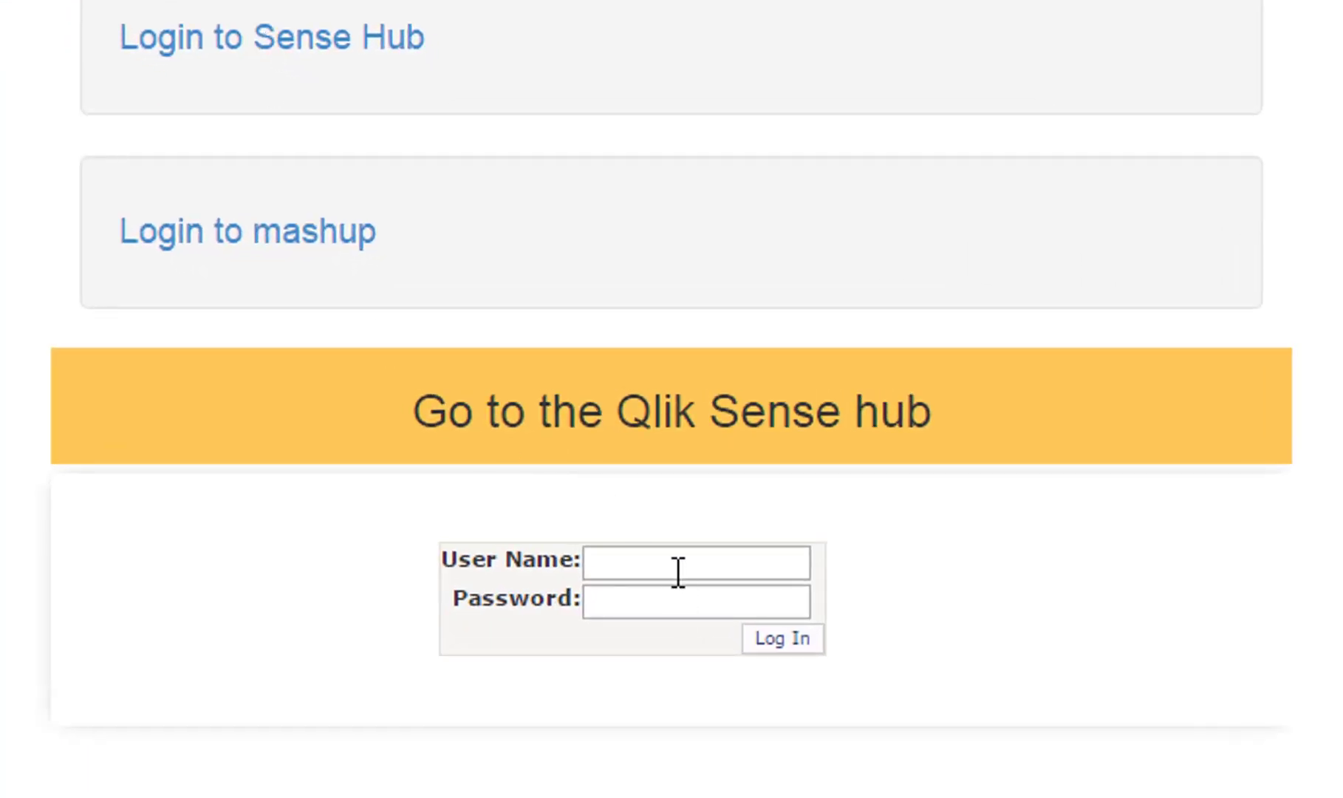
left_click(678, 573)
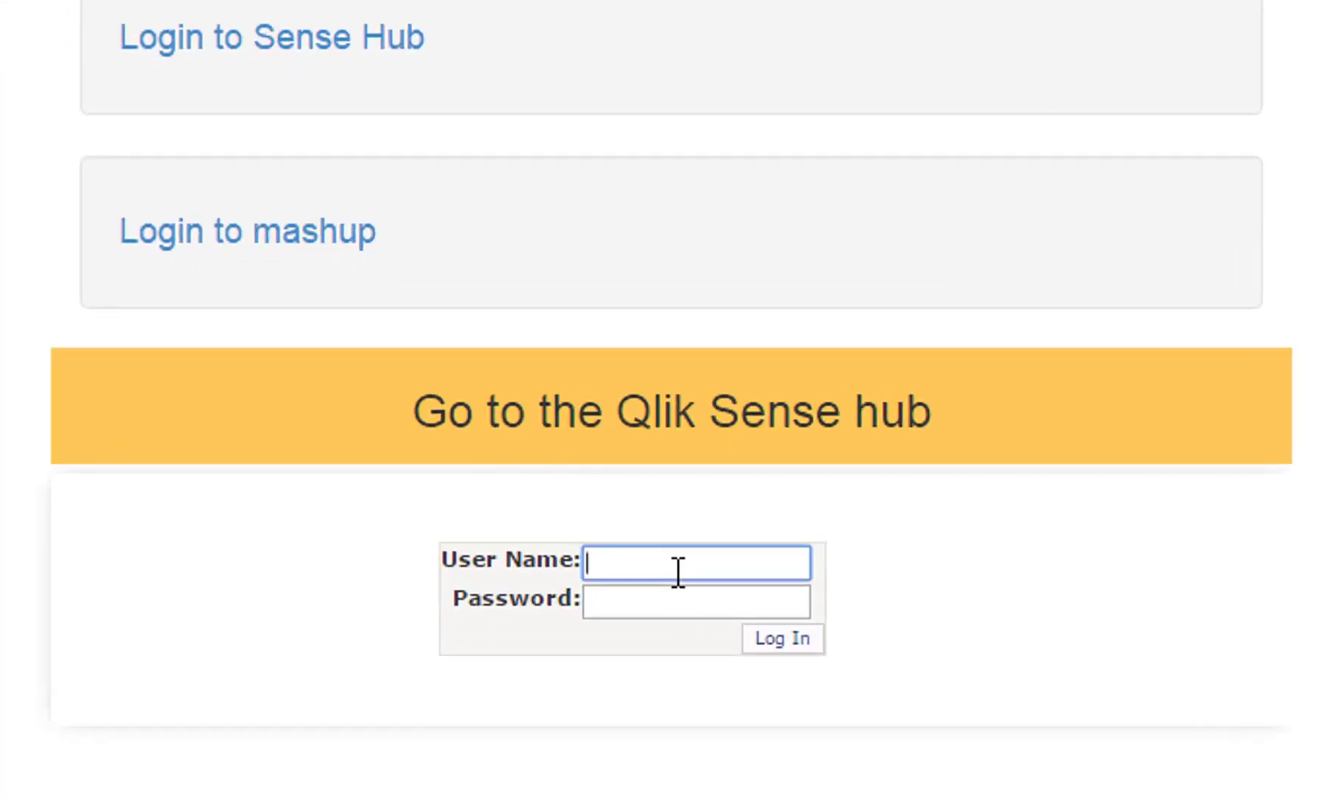
type("newcust2")
left_click(671, 622)
left_click(669, 610)
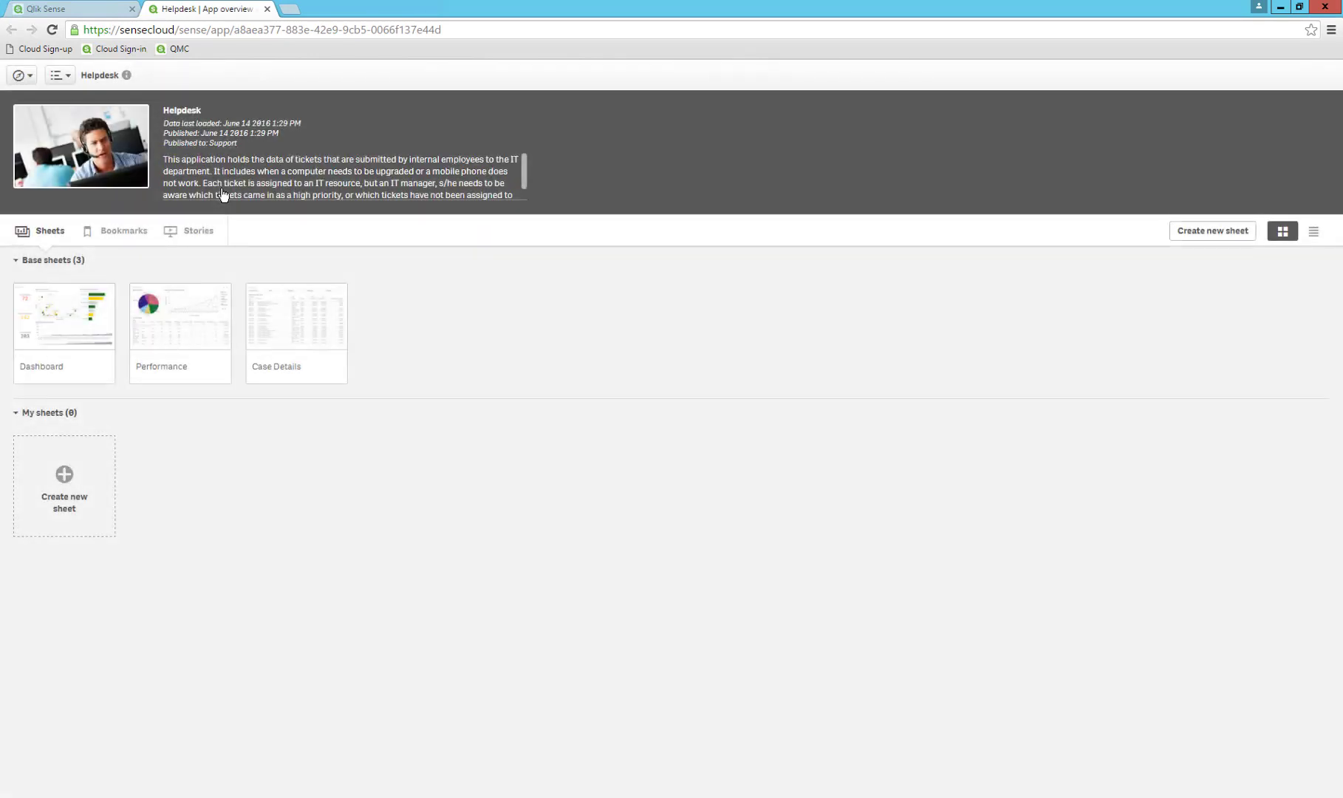
left_click(46, 336)
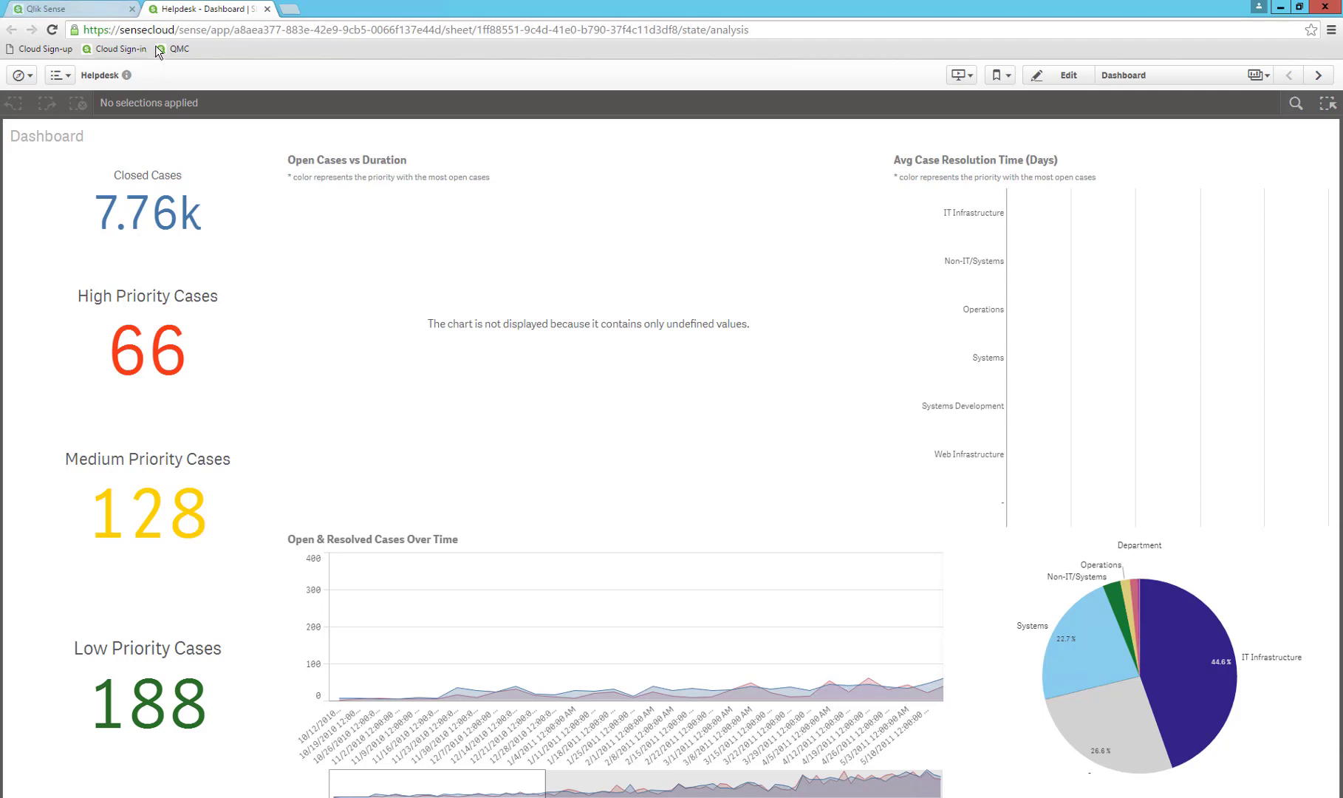
left_click(125, 48)
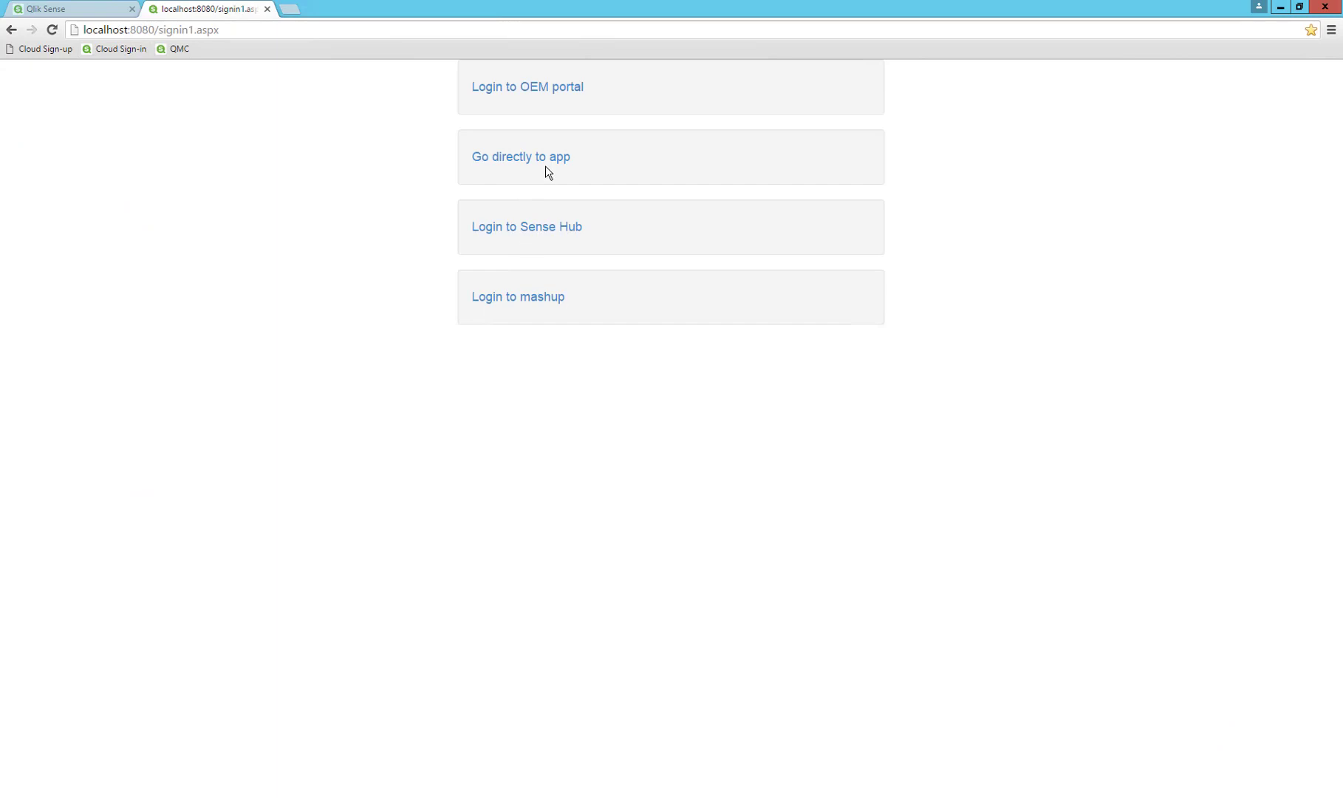
- Enter newcust1's credentials in the Sense Hub login form, correcting a mistyped password character
left_click(539, 229)
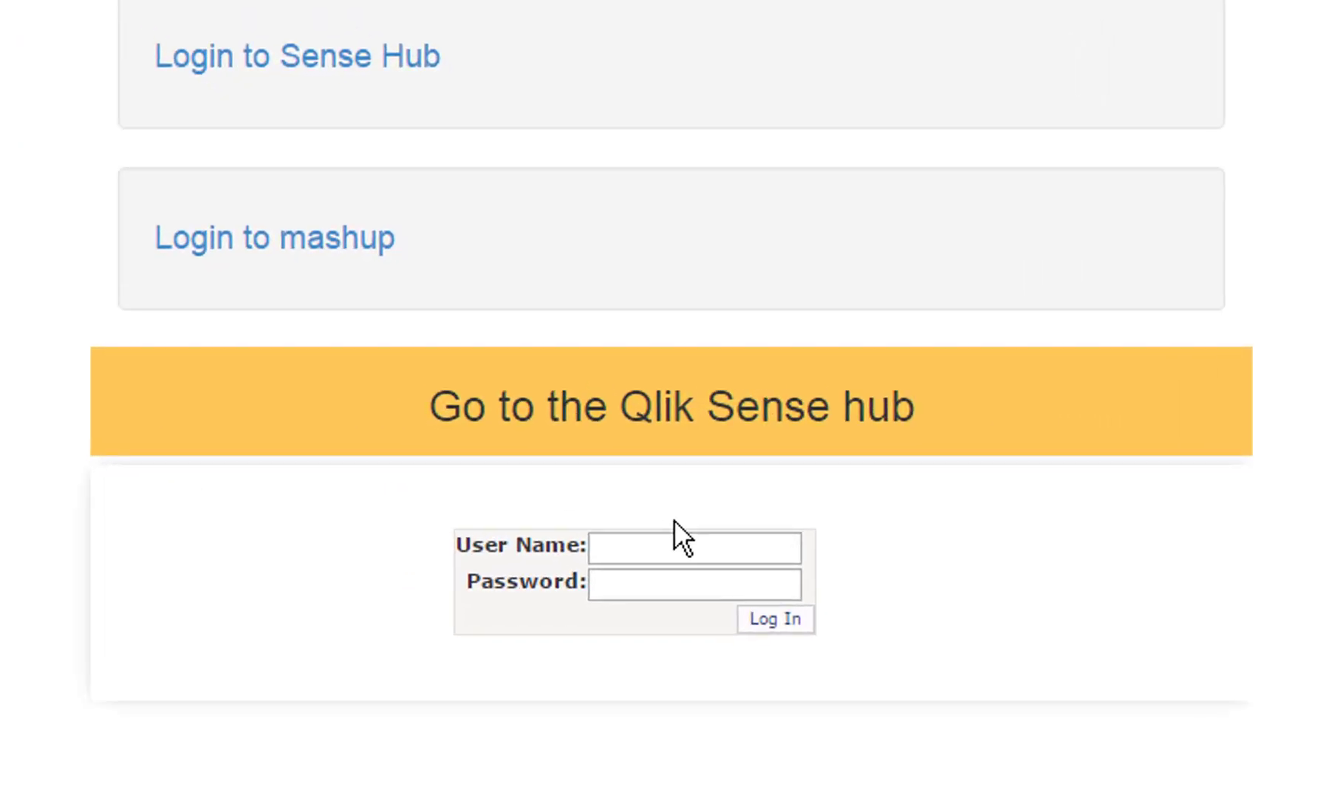
left_click(671, 416)
type("newcust1")
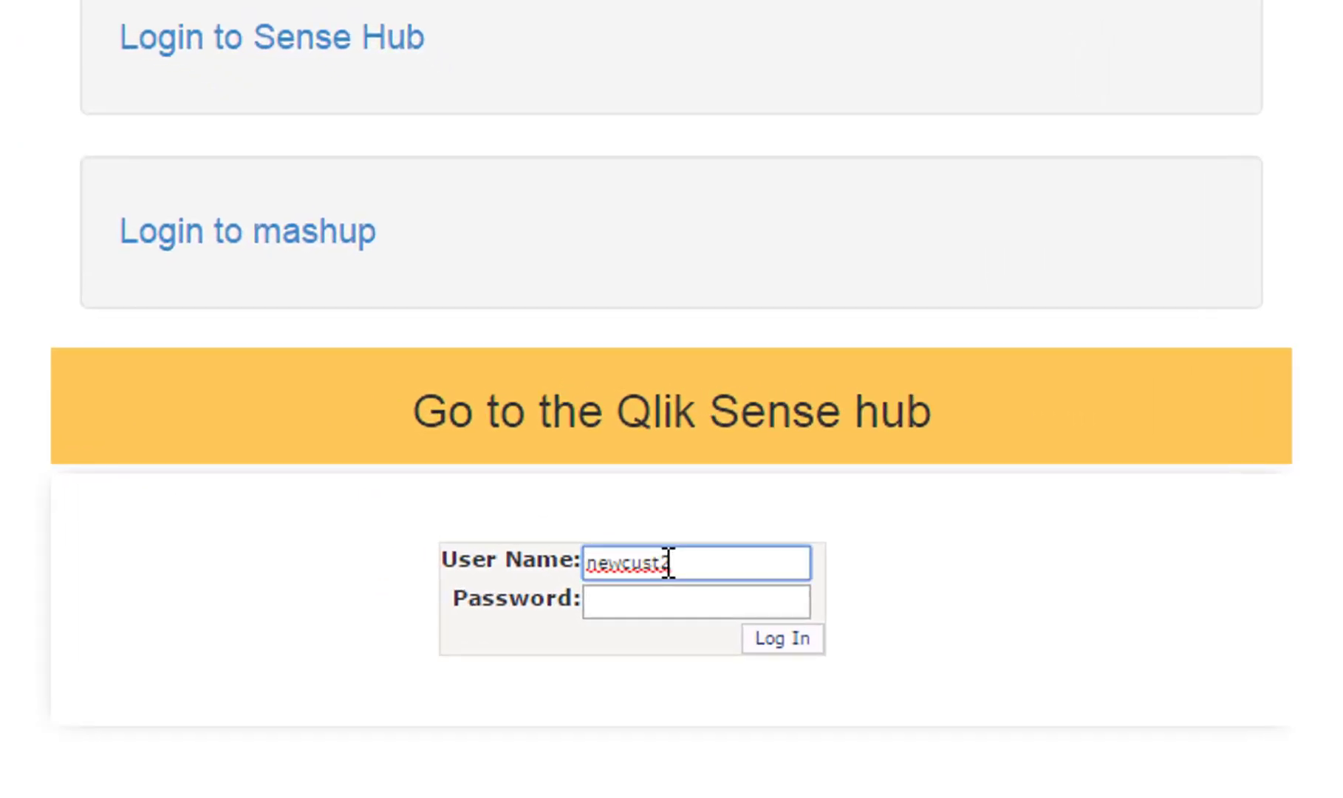
key("Tab")
type("••••••••")
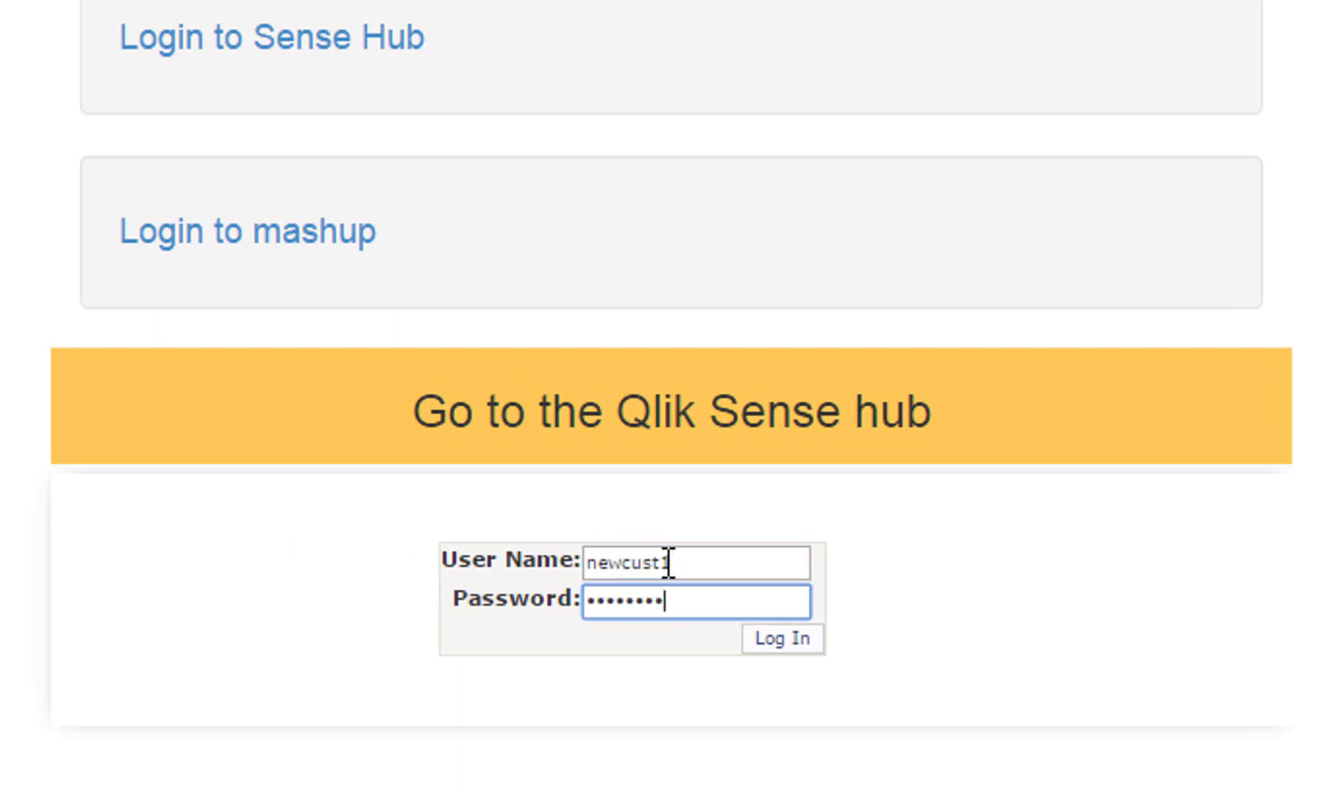
key("BackSpace")
type("•")
- Log in and open the Support stream's Helpdesk Dashboard showing 7.3k closed and 65 high-priority cases
left_click(787, 640)
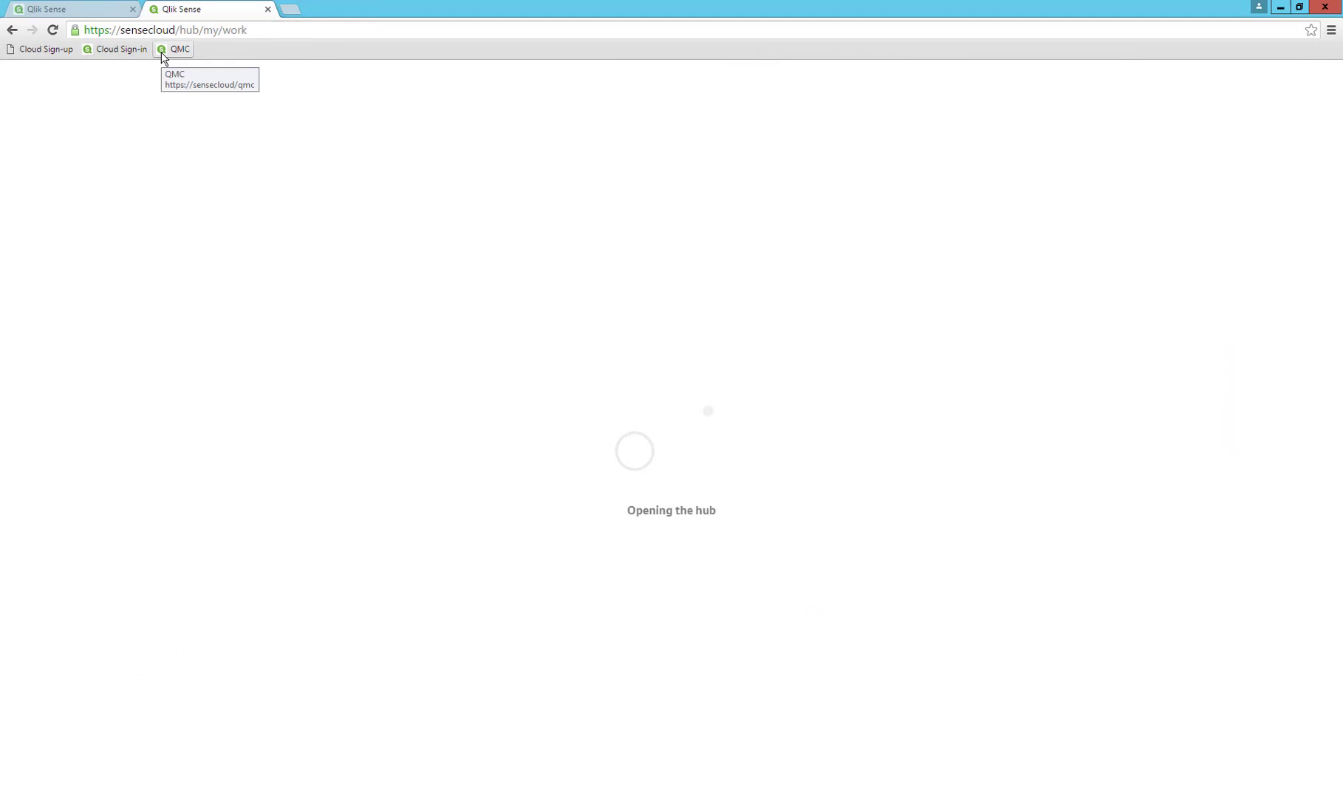
left_click(39, 172)
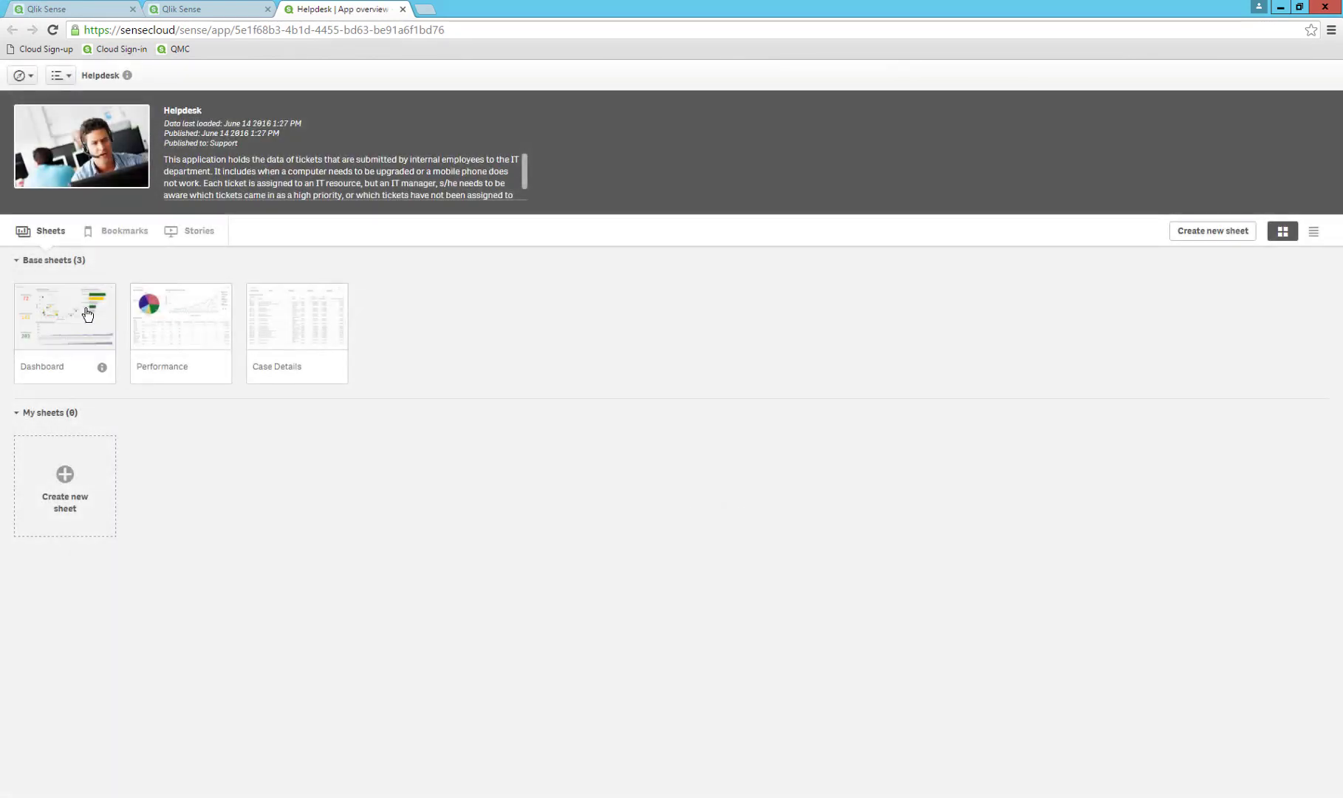
left_click(86, 314)
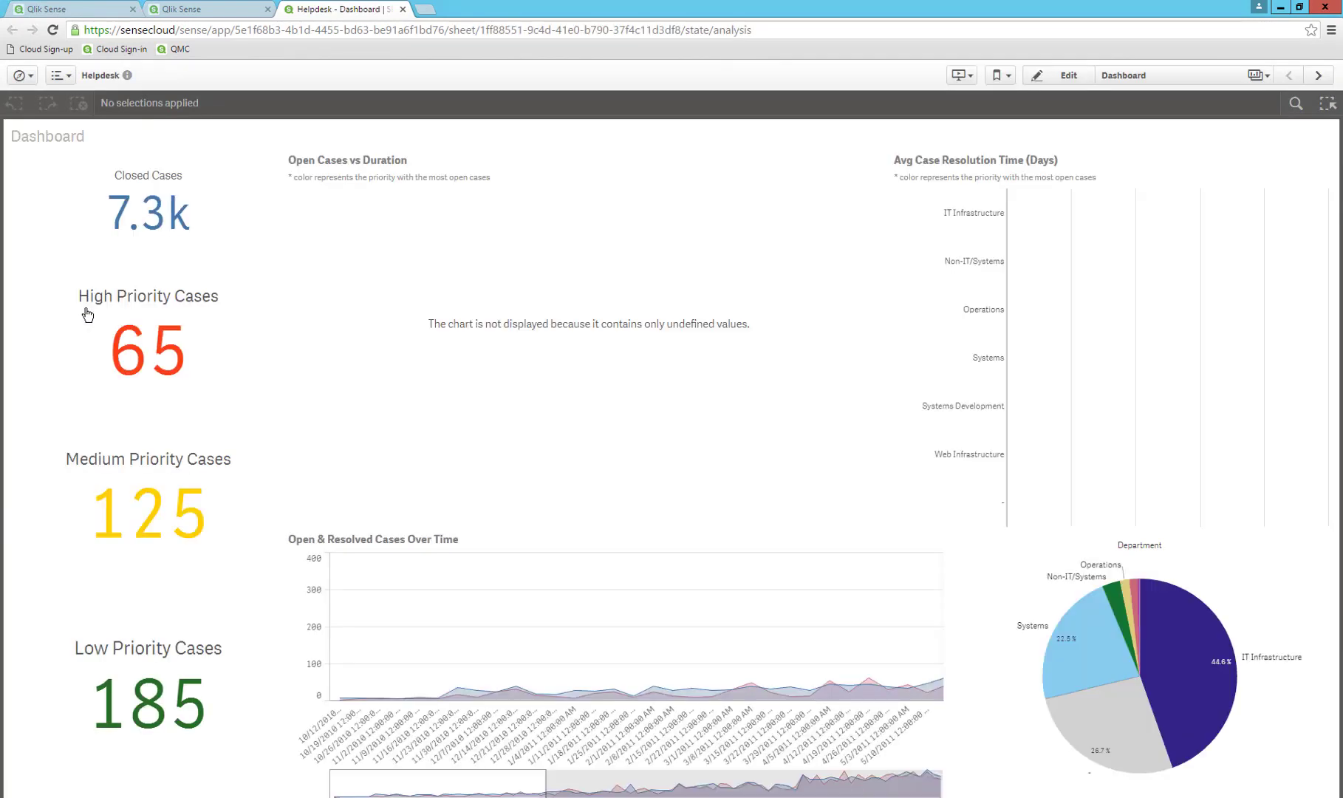